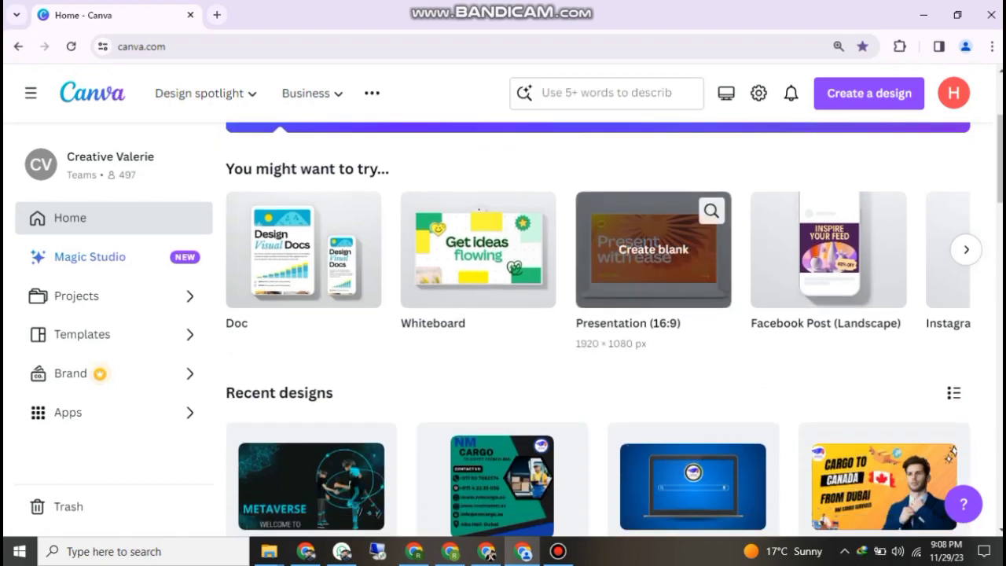
Look over the home page's suggested design formats, recent designs and business resources.
{"action": "scroll", "coordinate": [653, 362], "scroll_direction": "down", "scroll_amount": 4}
{"action": "scroll", "coordinate": [598, 330], "scroll_direction": "up", "scroll_amount": 4}
{"action": "scroll", "coordinate": [597, 330], "scroll_direction": "down", "scroll_amount": 4}
{"action": "scroll", "coordinate": [598, 331], "scroll_direction": "up", "scroll_amount": 4}
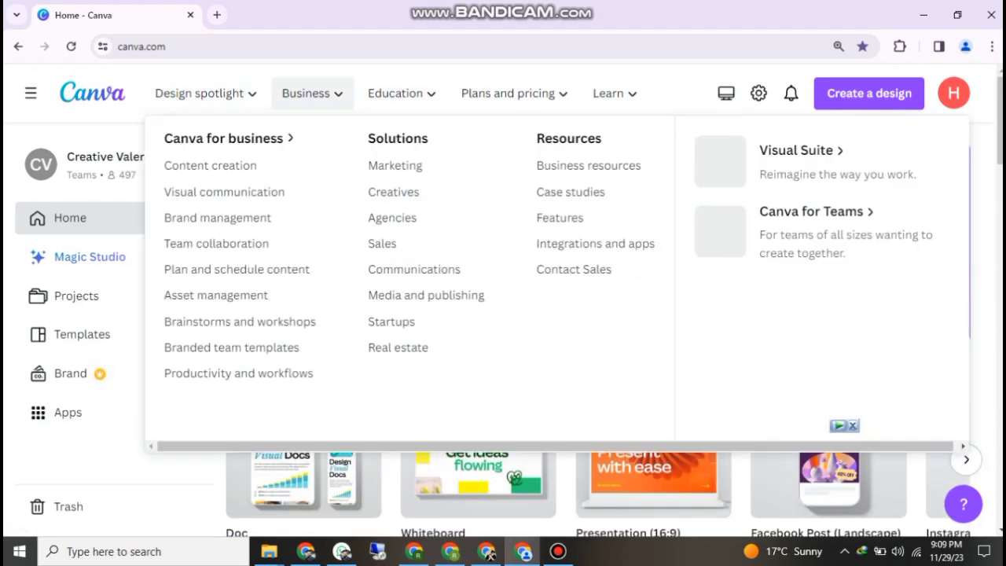
{"action": "mouse_move", "coordinate": [513, 93]}
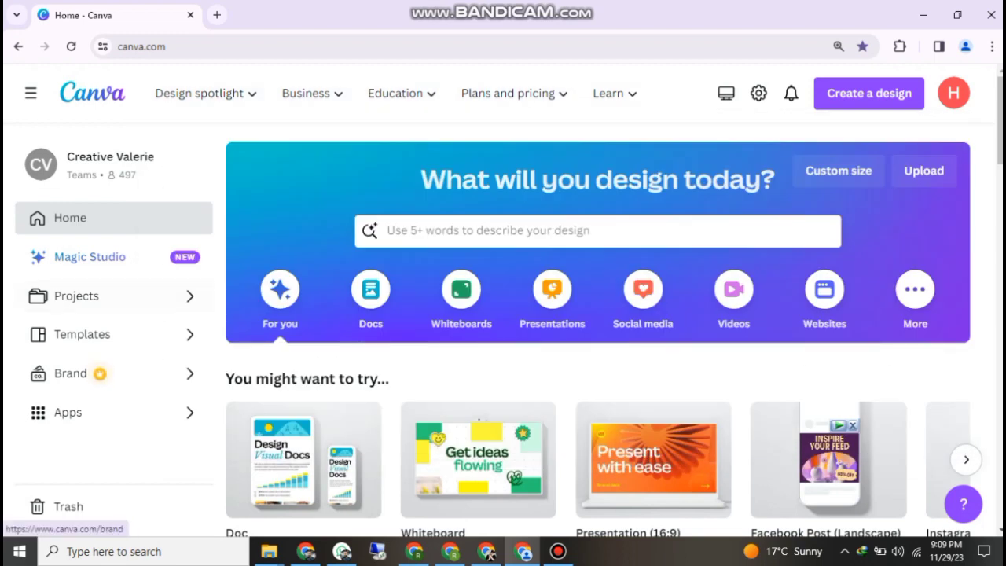
{"action": "scroll", "coordinate": [597, 330], "scroll_direction": "down", "scroll_amount": 1}
{"action": "scroll", "coordinate": [598, 330], "scroll_direction": "up", "scroll_amount": 1}
{"action": "scroll", "coordinate": [598, 330], "scroll_direction": "down", "scroll_amount": 1}
{"action": "scroll", "coordinate": [598, 330], "scroll_direction": "down", "scroll_amount": 1}
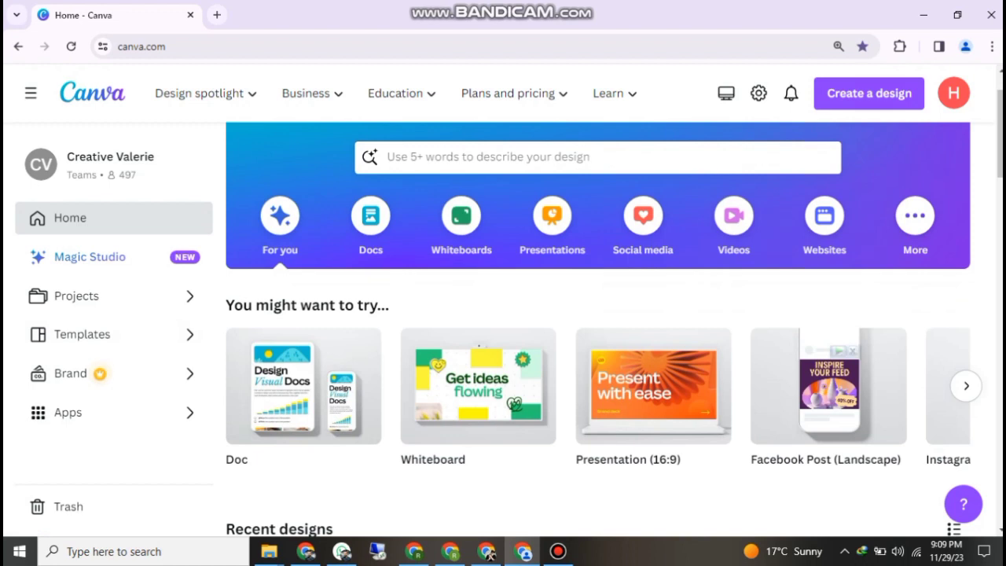
Create a new blank Presentation (16:9) design by searching the design types for "Pre".
{"action": "left_click", "coordinate": [869, 93]}
{"action": "type", "text": "Pre"}
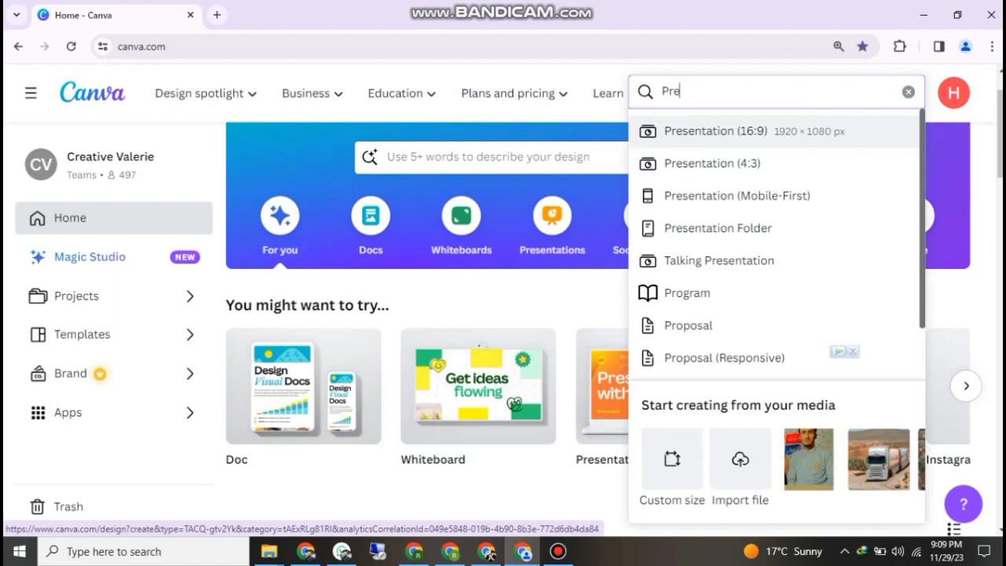
{"action": "key", "text": "Return"}
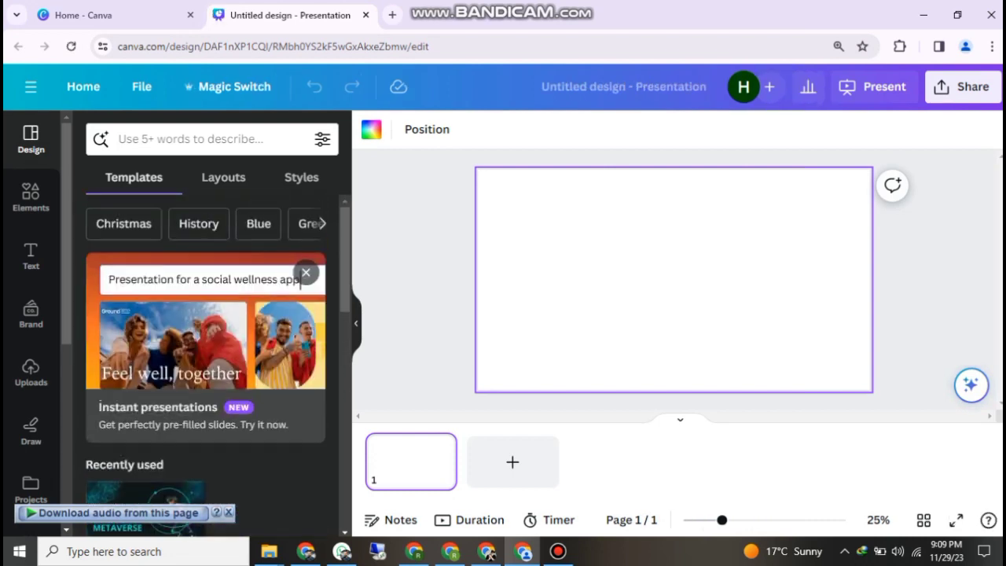
Apply all 10 pages of the Red and Dark Blue Overlay Plumbing Service Presentation template and select page 1.
{"action": "scroll", "coordinate": [146, 409], "scroll_direction": "down", "scroll_amount": 3}
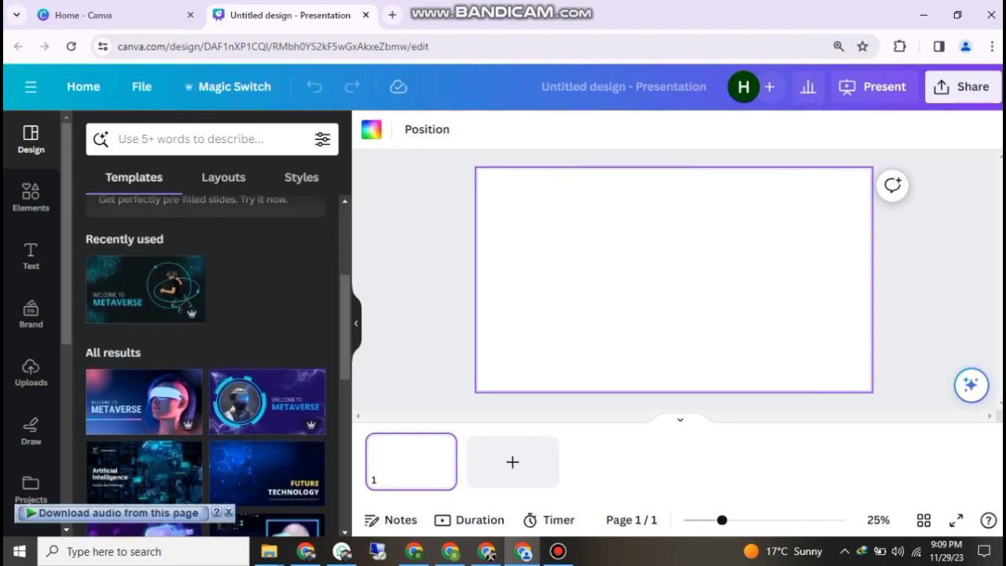
{"action": "scroll", "coordinate": [145, 405], "scroll_direction": "down", "scroll_amount": 10}
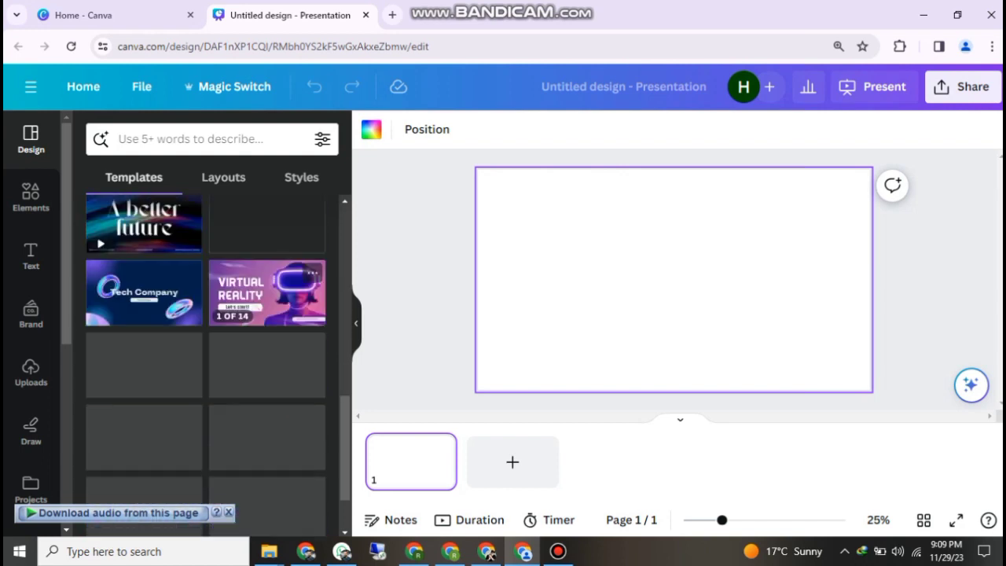
{"action": "scroll", "coordinate": [206, 365], "scroll_direction": "down", "scroll_amount": 10}
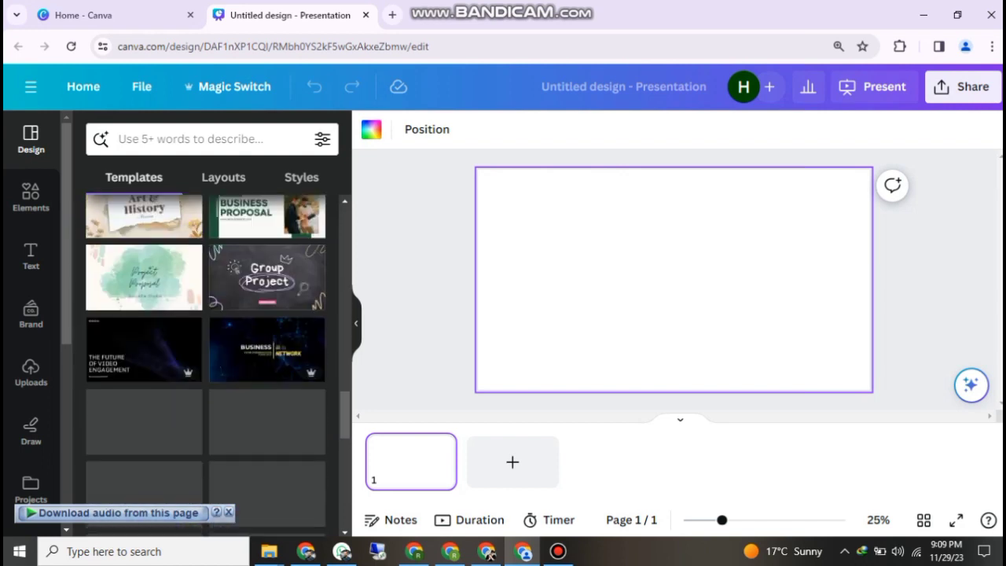
{"action": "scroll", "coordinate": [206, 366], "scroll_direction": "down", "scroll_amount": 3}
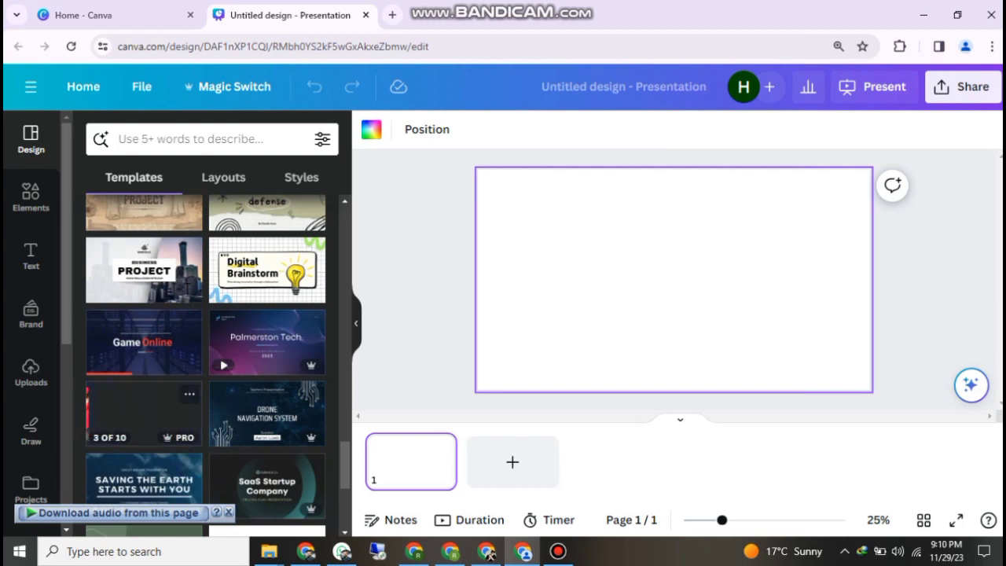
{"action": "left_click", "coordinate": [144, 393]}
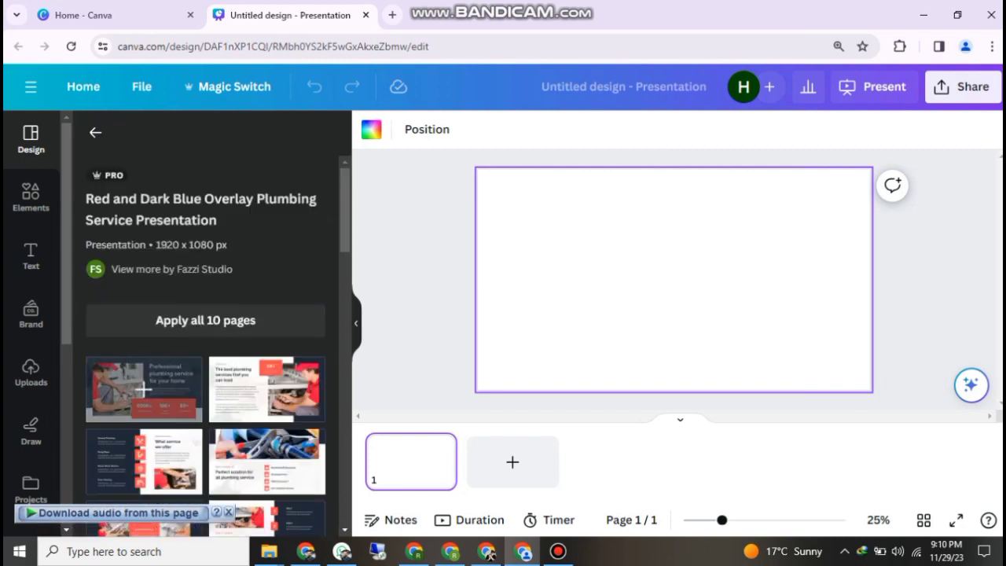
{"action": "left_click", "coordinate": [143, 389]}
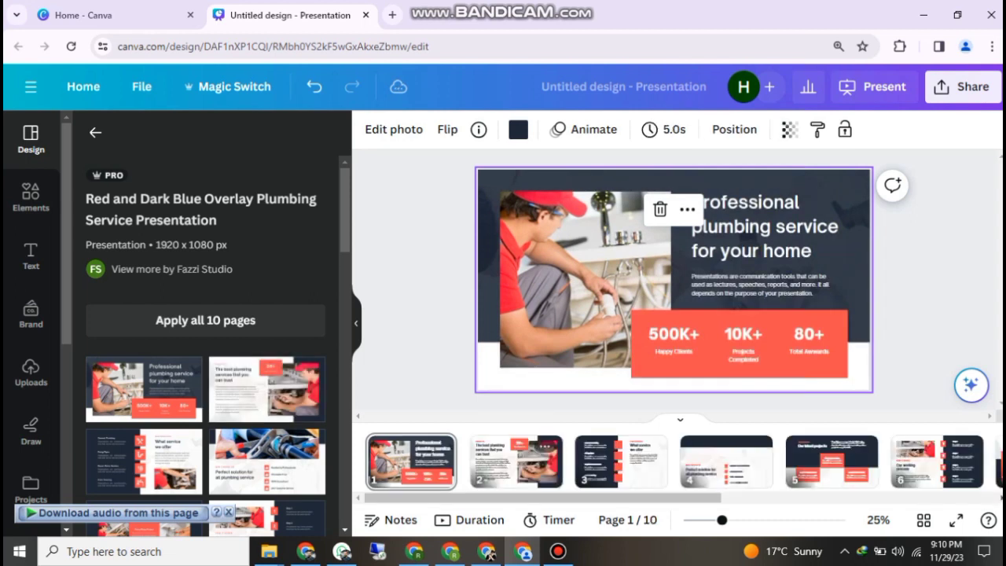
{"action": "left_click_drag", "start_coordinate": [707, 498], "coordinate": [432, 498]}
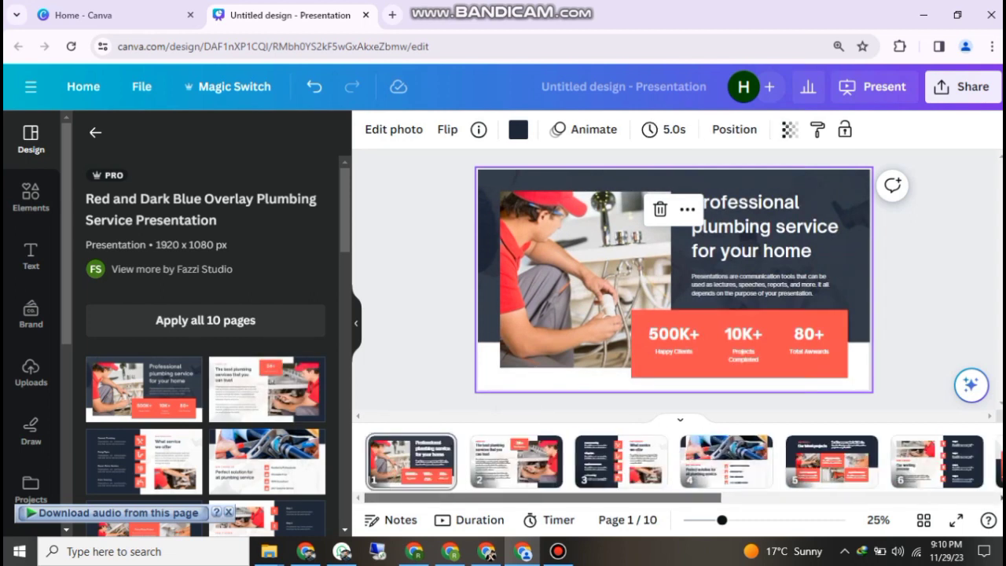
{"action": "left_click", "coordinate": [410, 461]}
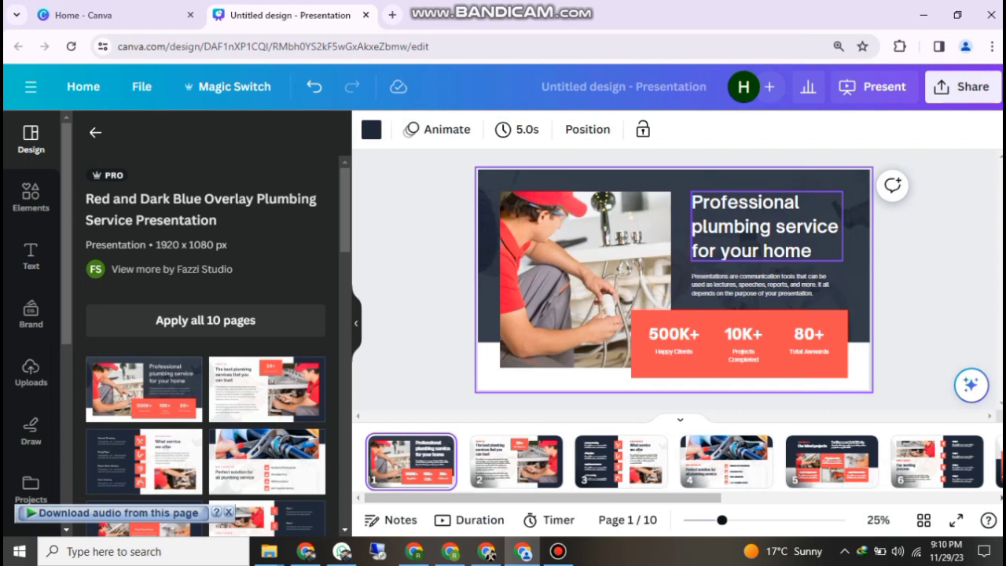
Try to replace the plumber photo on page 1 with a "Man" search photo of the man in a blue shirt.
{"action": "left_click", "coordinate": [767, 227]}
{"action": "left_click", "coordinate": [585, 279]}
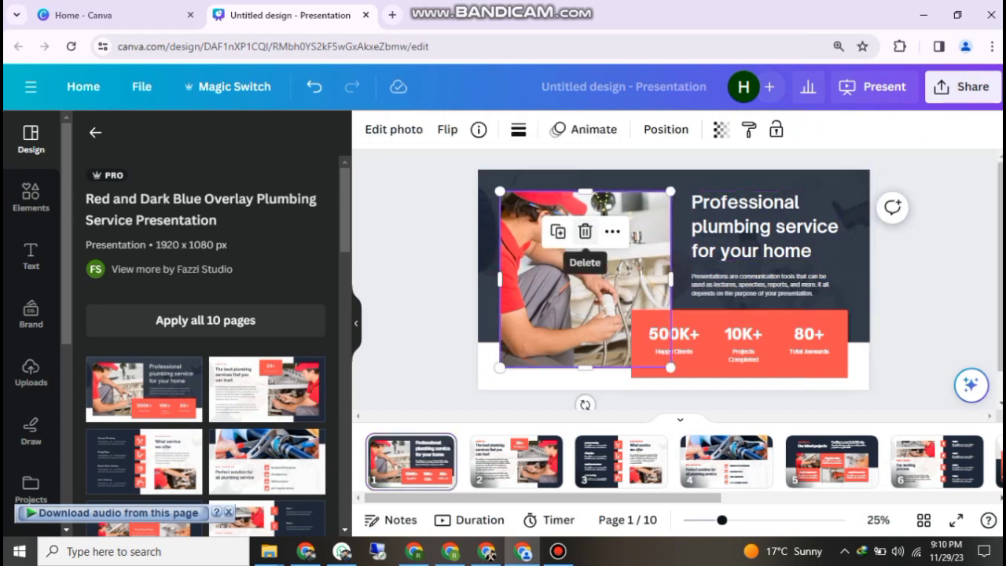
{"action": "left_click_drag", "start_coordinate": [585, 279], "coordinate": [582, 279]}
{"action": "left_click", "coordinate": [30, 196]}
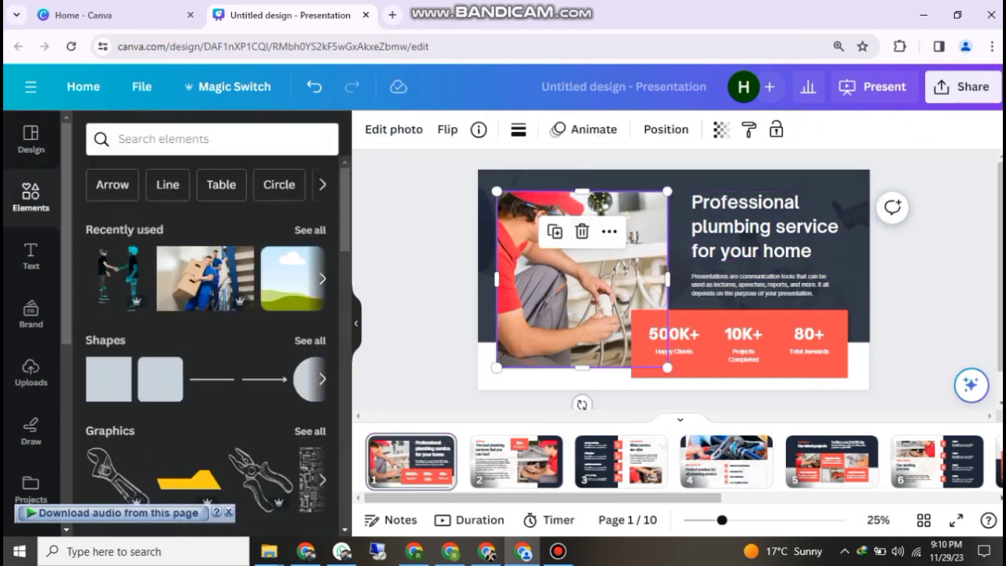
{"action": "left_click", "coordinate": [213, 138]}
{"action": "type", "text": "Man"}
{"action": "key", "text": "Return"}
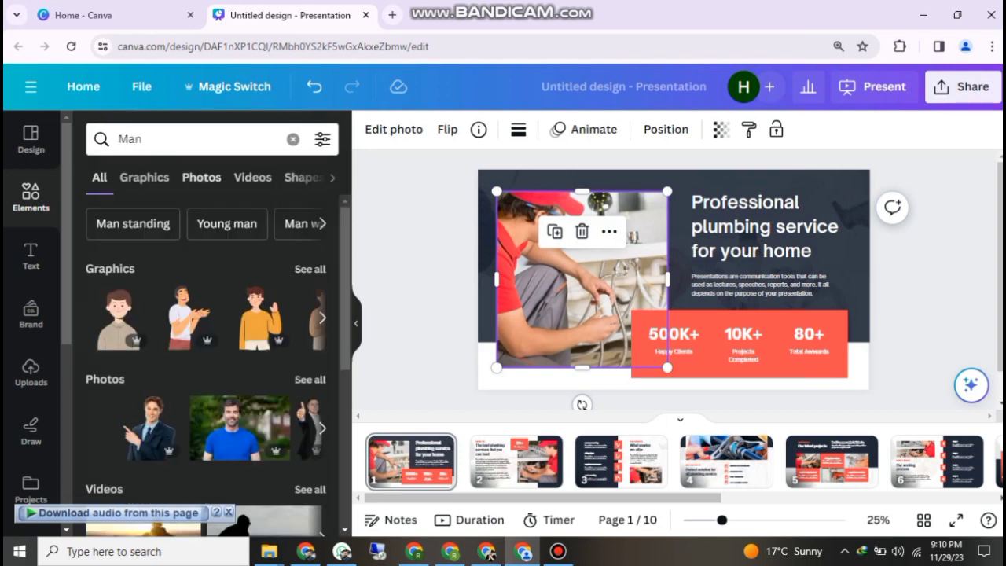
{"action": "left_click", "coordinate": [202, 177]}
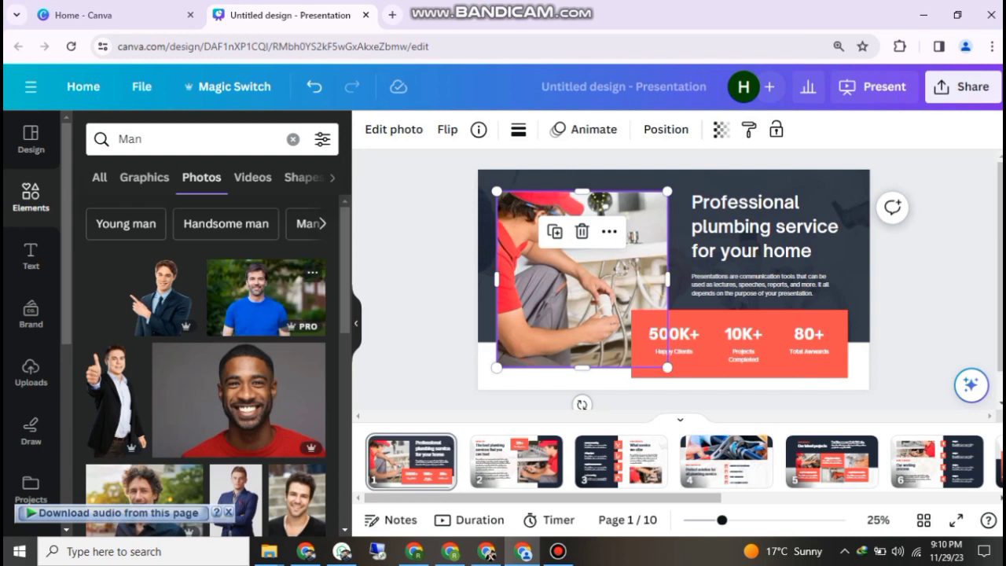
{"action": "left_click", "coordinate": [266, 298]}
{"action": "left_click_drag", "start_coordinate": [645, 292], "coordinate": [607, 287]}
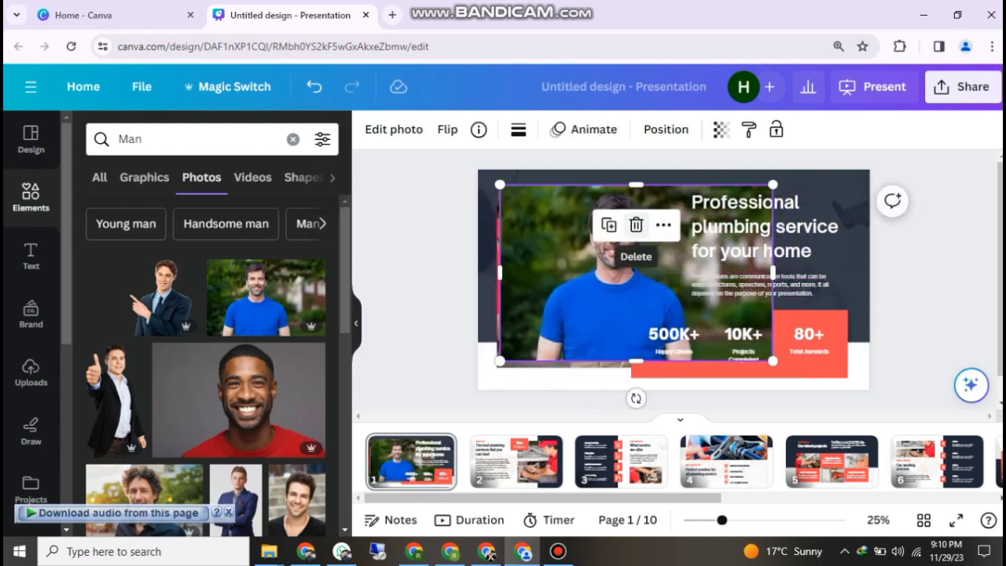
Delete the inserted photo of the man in the blue shirt and the original plumber photo from page 1.
{"action": "left_click", "coordinate": [636, 224]}
{"action": "left_click", "coordinate": [582, 268]}
{"action": "left_click", "coordinate": [581, 232]}
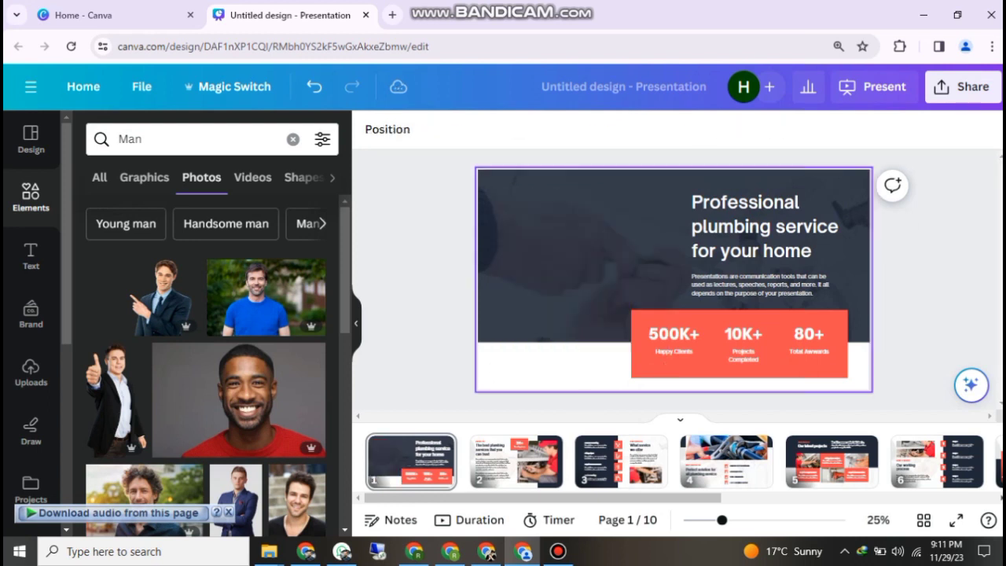
Search the photo elements for "Frame" and browse them for a suitable picture frame.
{"action": "double_click", "coordinate": [129, 139]}
{"action": "type", "text": "Frame"}
{"action": "key", "text": "Return"}
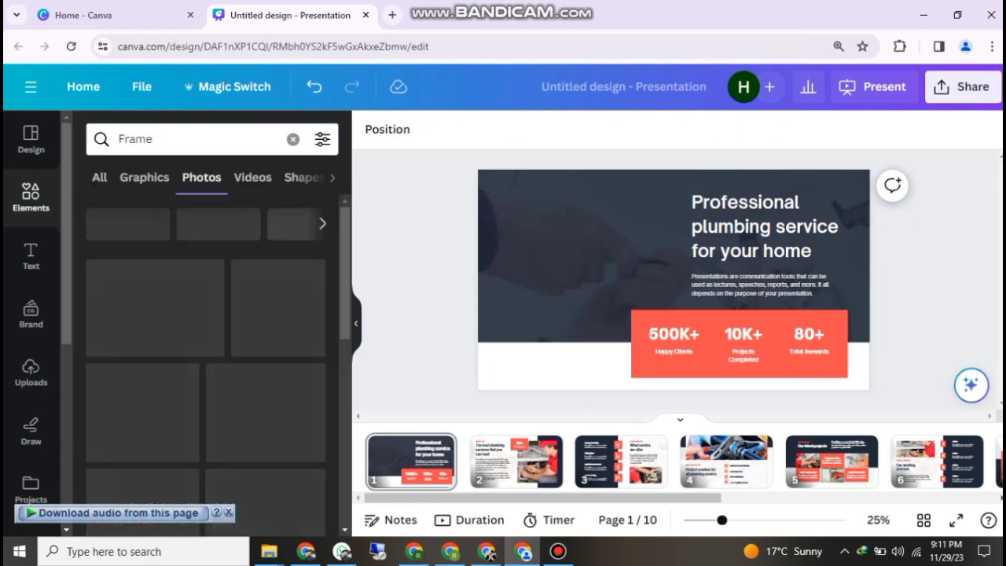
{"action": "scroll", "coordinate": [206, 362], "scroll_direction": "down", "scroll_amount": 5}
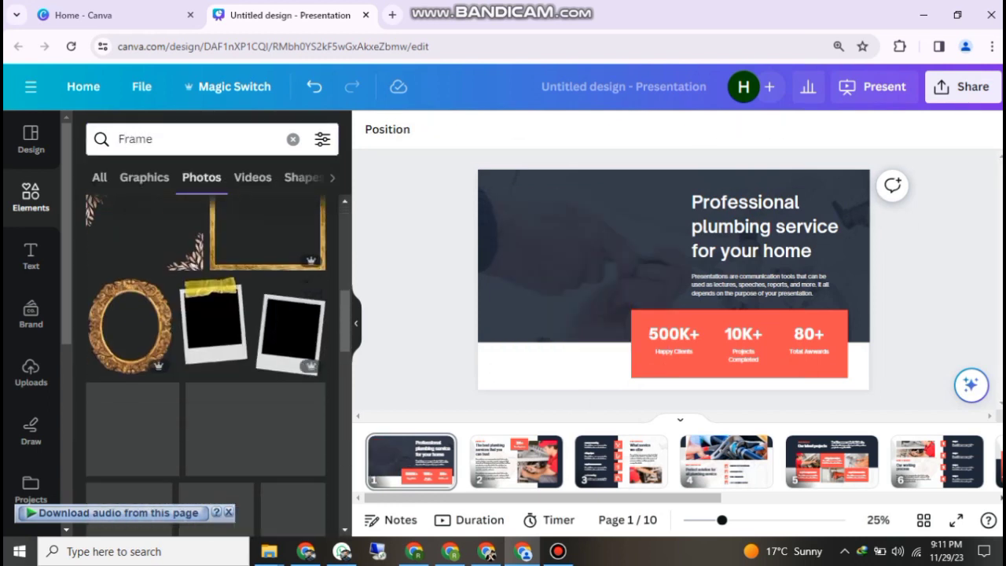
Clear the element search and add the square frame to page 1 in the empty area beside the title.
{"action": "left_click", "coordinate": [293, 139]}
{"action": "scroll", "coordinate": [212, 338], "scroll_direction": "down", "scroll_amount": 3}
{"action": "scroll", "coordinate": [212, 338], "scroll_direction": "down", "scroll_amount": 8}
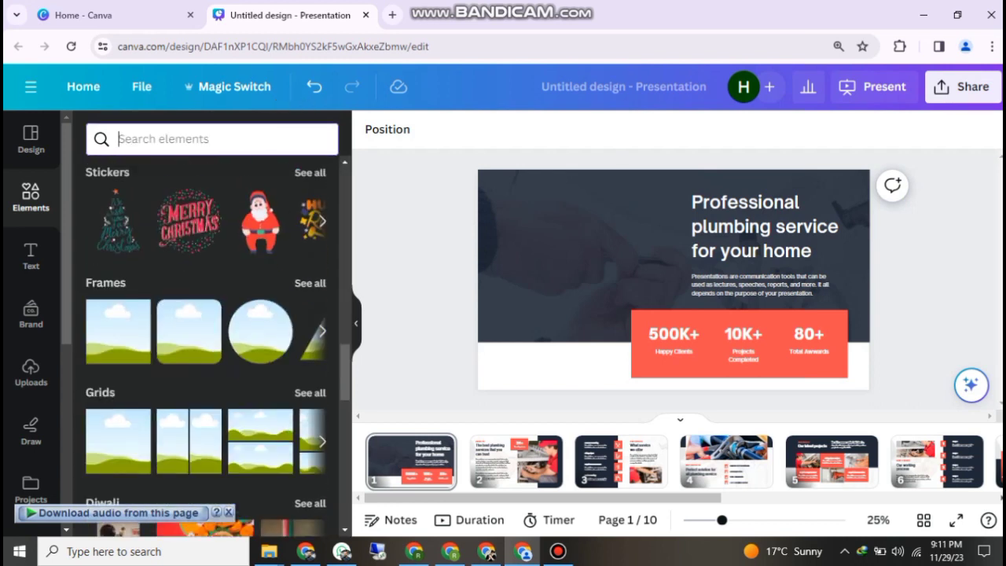
{"action": "left_click", "coordinate": [118, 331]}
{"action": "left_click_drag", "start_coordinate": [672, 281], "coordinate": [574, 252]}
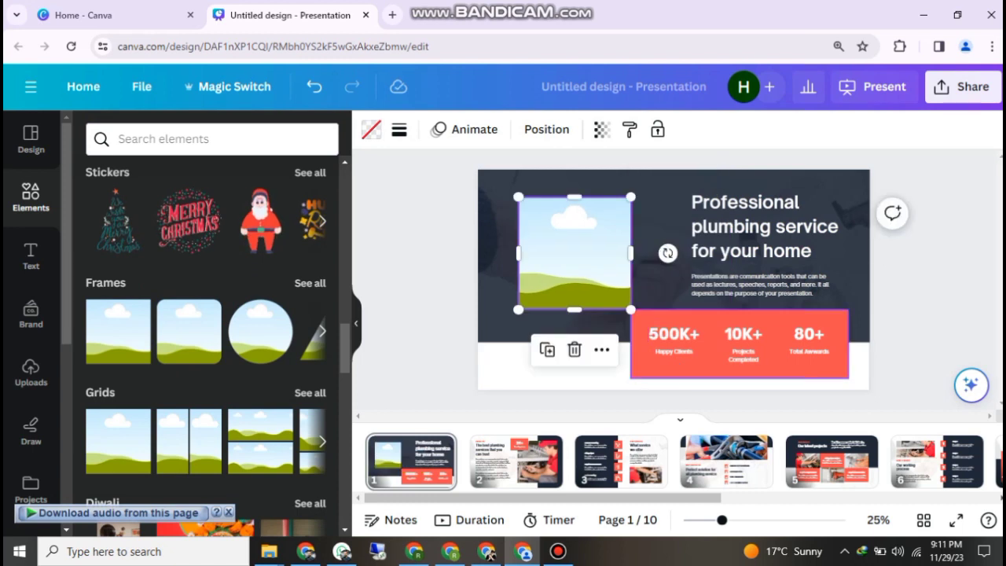
Enlarge the square frame to fill the slide's upper-left area and nudge the red statistics box slightly right.
{"action": "left_click_drag", "start_coordinate": [632, 310], "coordinate": [653, 334]}
{"action": "left_click_drag", "start_coordinate": [519, 197], "coordinate": [508, 185]}
{"action": "left_click_drag", "start_coordinate": [581, 259], "coordinate": [556, 251]}
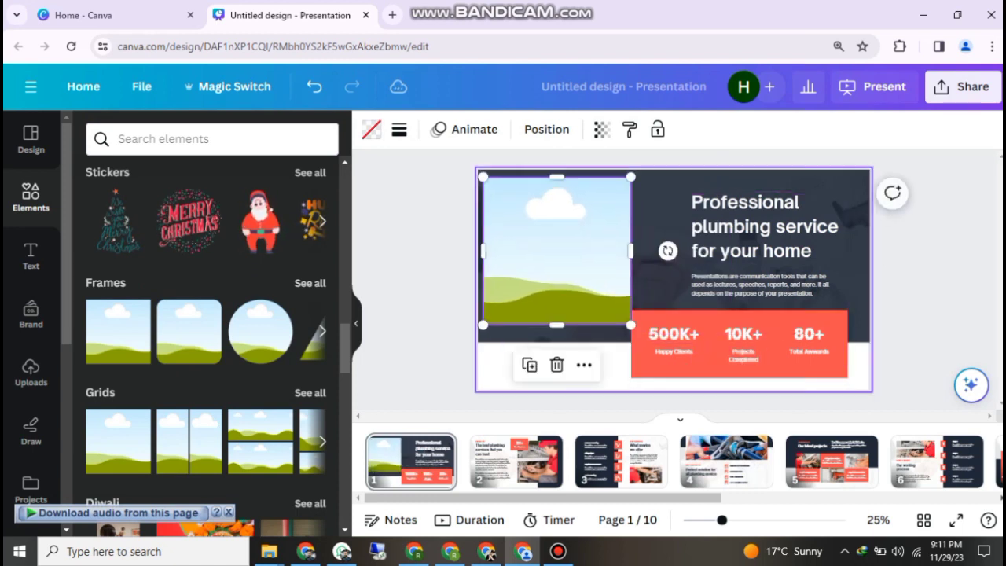
{"action": "left_click_drag", "start_coordinate": [739, 318], "coordinate": [743, 318]}
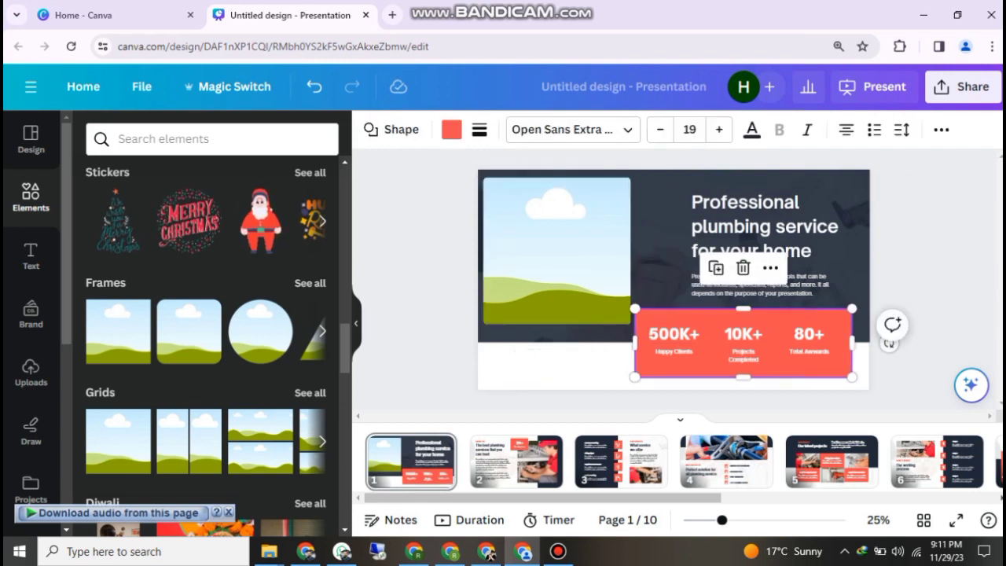
{"action": "key", "text": "Escape"}
Search photos for "Man" and place the picture of the man in the blue shirt inside the square frame.
{"action": "left_click", "coordinate": [211, 139]}
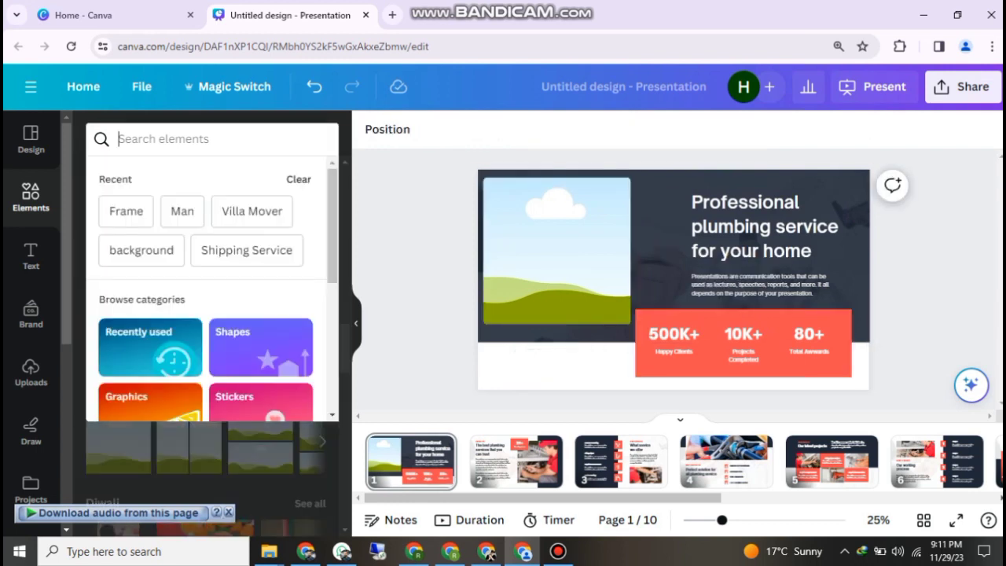
{"action": "type", "text": "Man"}
{"action": "key", "text": "Return"}
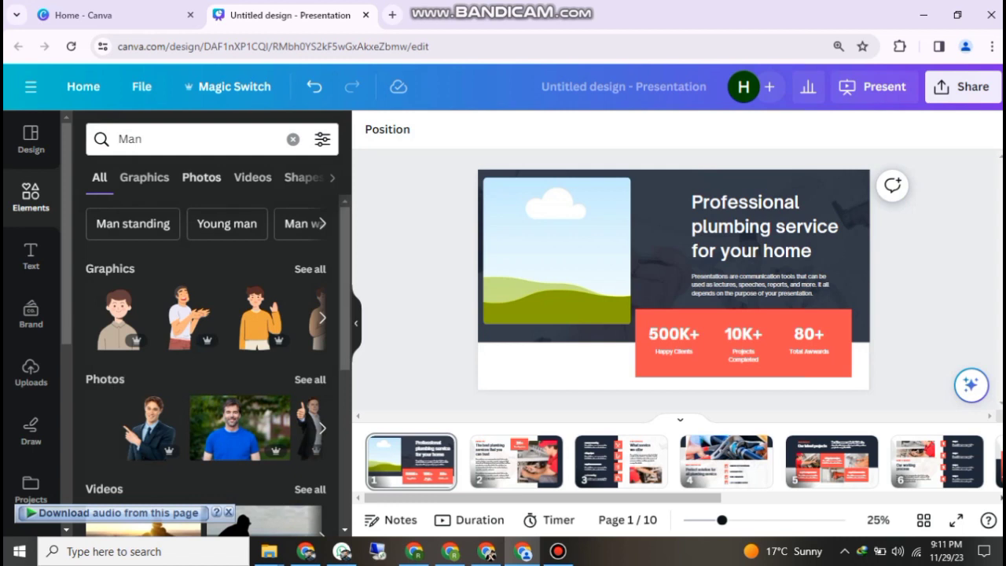
{"action": "left_click", "coordinate": [201, 177]}
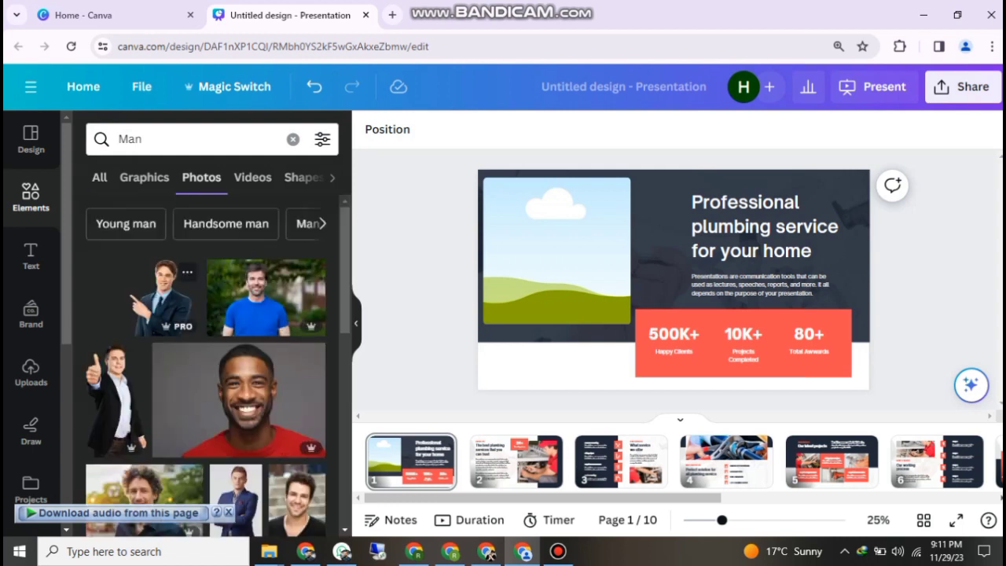
{"action": "left_click", "coordinate": [266, 297]}
{"action": "left_click_drag", "start_coordinate": [629, 291], "coordinate": [556, 250]}
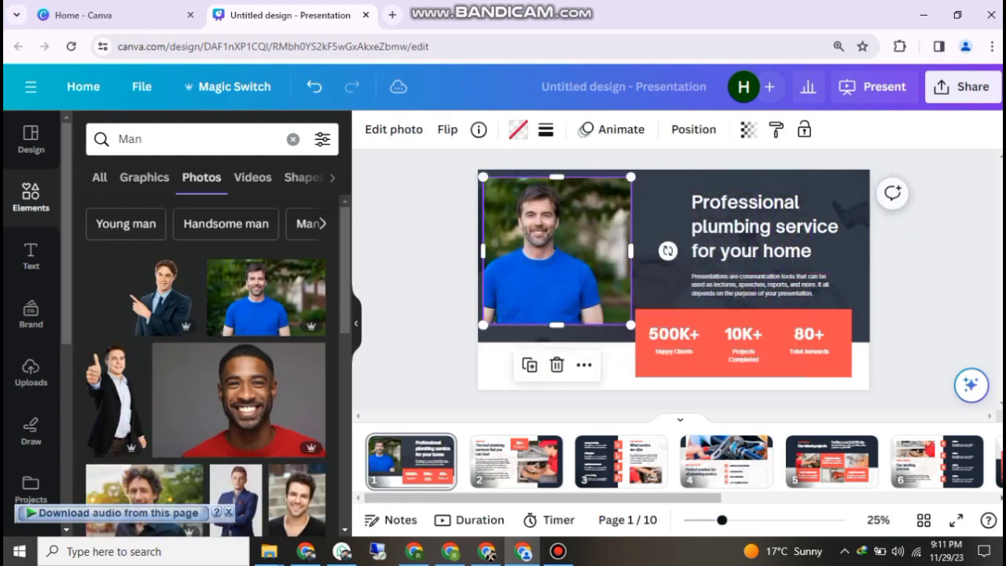
{"action": "double_click", "coordinate": [557, 251]}
{"action": "left_click", "coordinate": [280, 504]}
Replace the page 1 title text with "The Importane is a Great".
{"action": "double_click", "coordinate": [766, 226]}
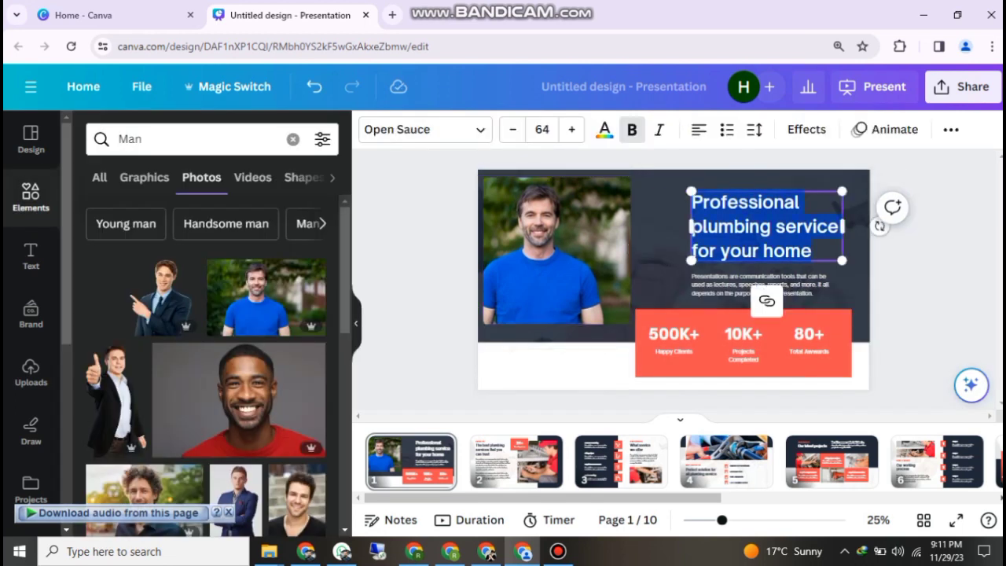
{"action": "type", "text": "The Importane is"}
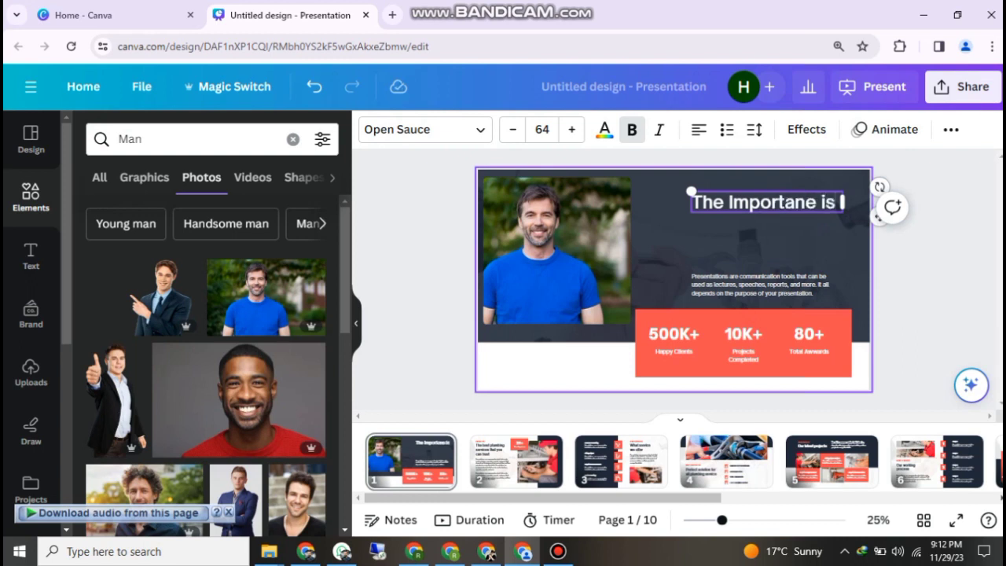
{"action": "type", "text": "a Great"}
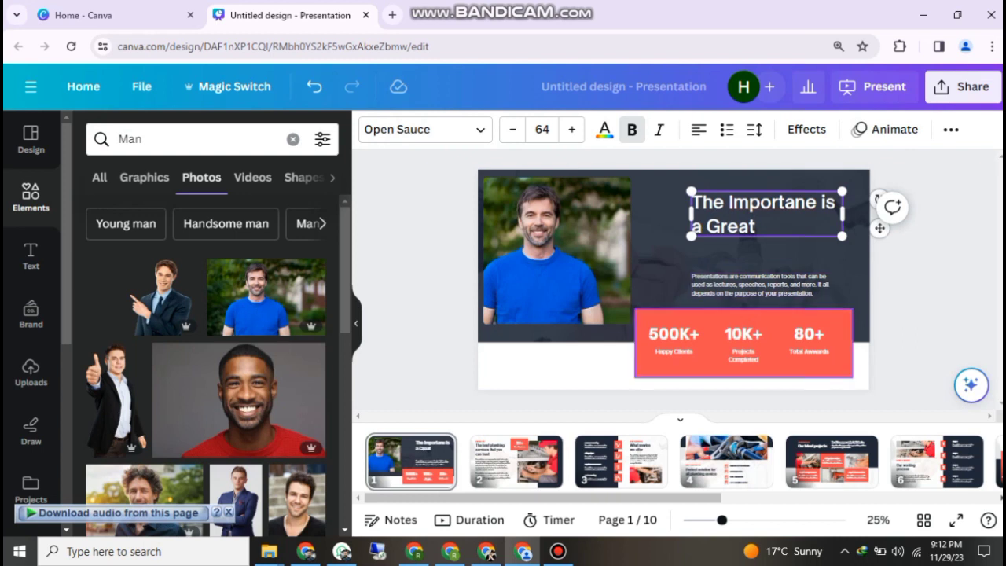
Change the Happy Clients figure to "6000k" and the Projects Completed figure to "7K+" in the red box.
{"action": "left_click", "coordinate": [701, 334]}
{"action": "double_click", "coordinate": [702, 335]}
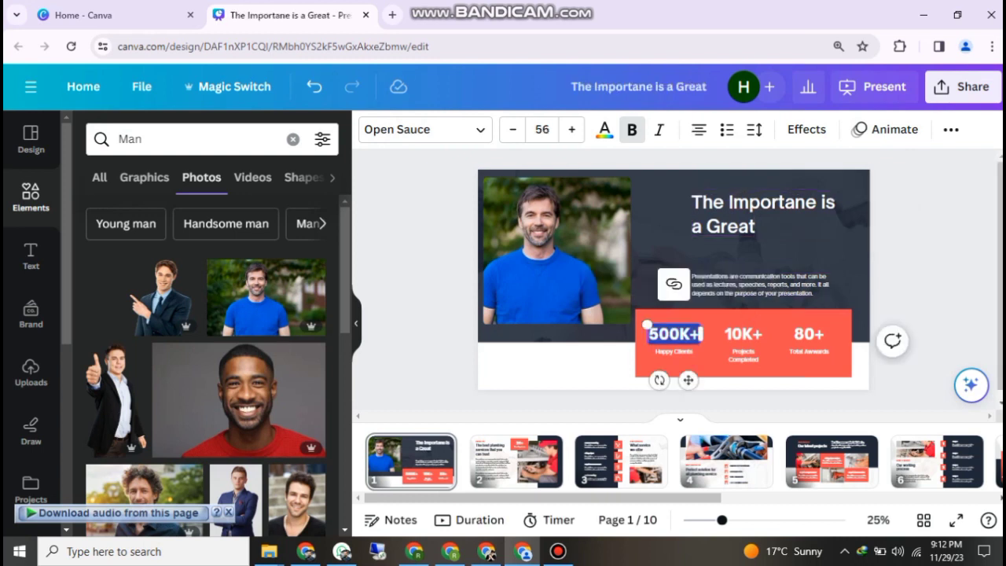
{"action": "type", "text": "6000k"}
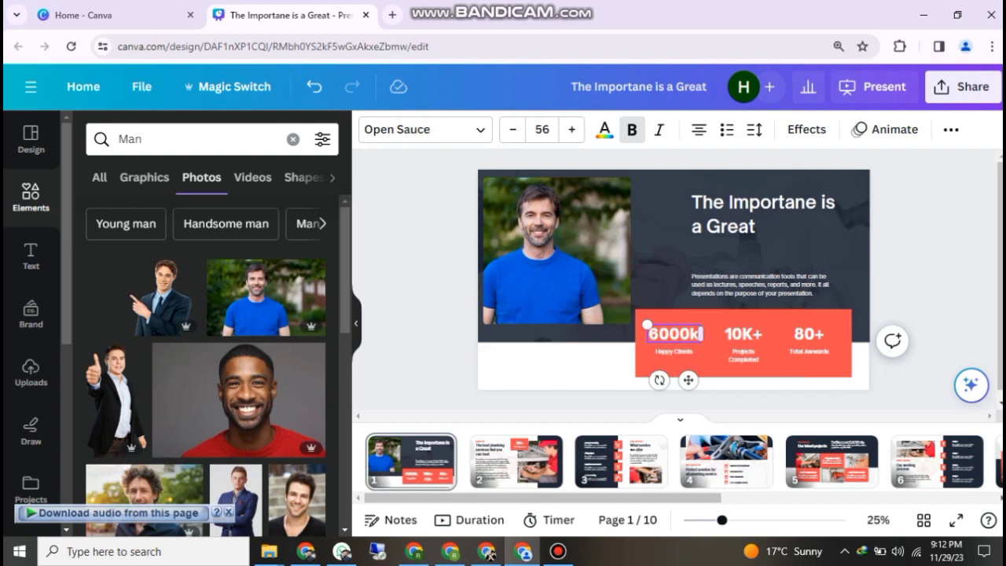
{"action": "left_click", "coordinate": [764, 335]}
{"action": "double_click", "coordinate": [764, 334]}
{"action": "type", "text": "7"}
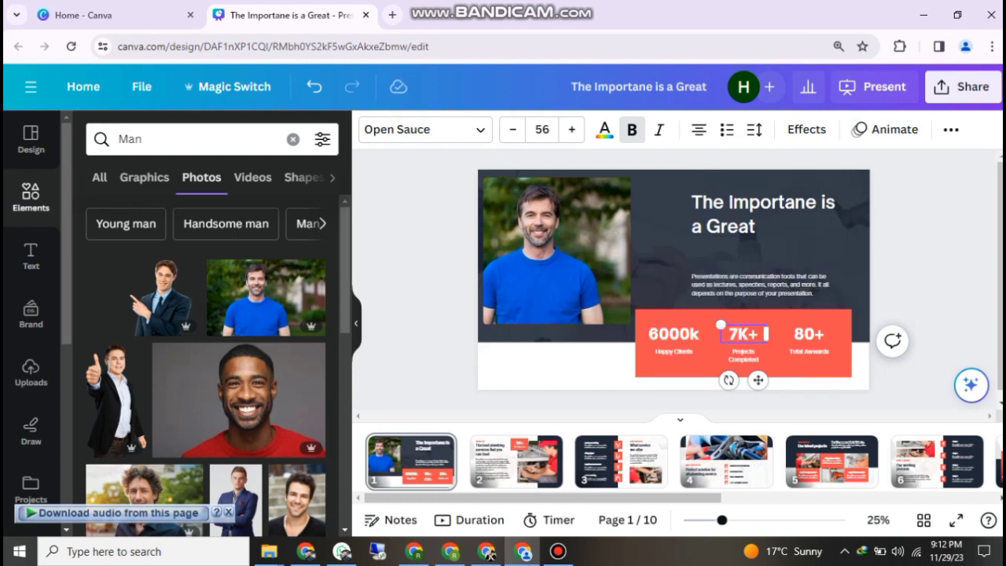
Change the Projects Completed figure to "70kK+" and widen its text box to fit on one line.
{"action": "type", "text": "0k"}
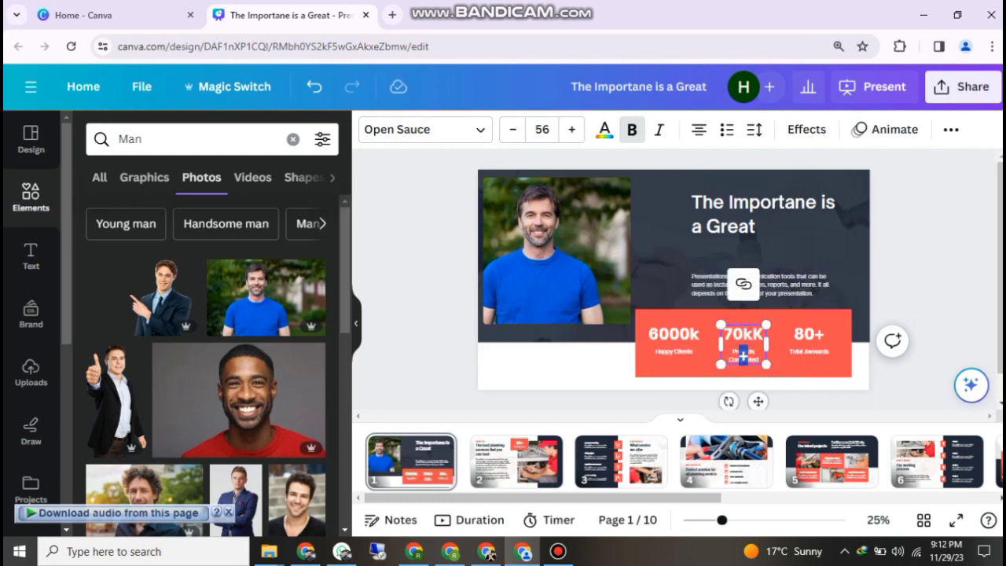
{"action": "left_click_drag", "start_coordinate": [767, 343], "coordinate": [777, 343]}
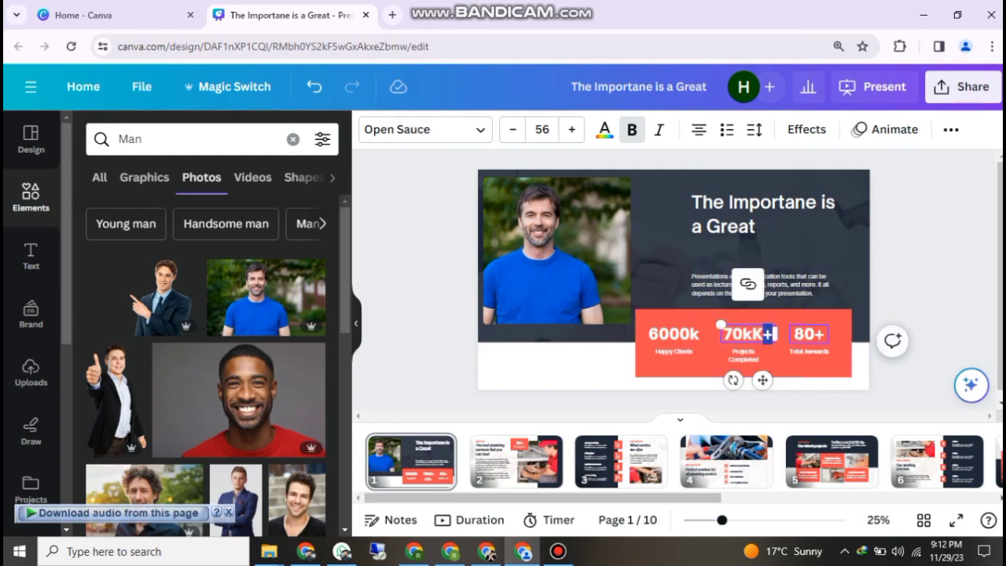
{"action": "left_click", "coordinate": [827, 334]}
On page 2, set the Years Experience figure to "78+" and replace the title with "The Best Services".
{"action": "left_click", "coordinate": [516, 461]}
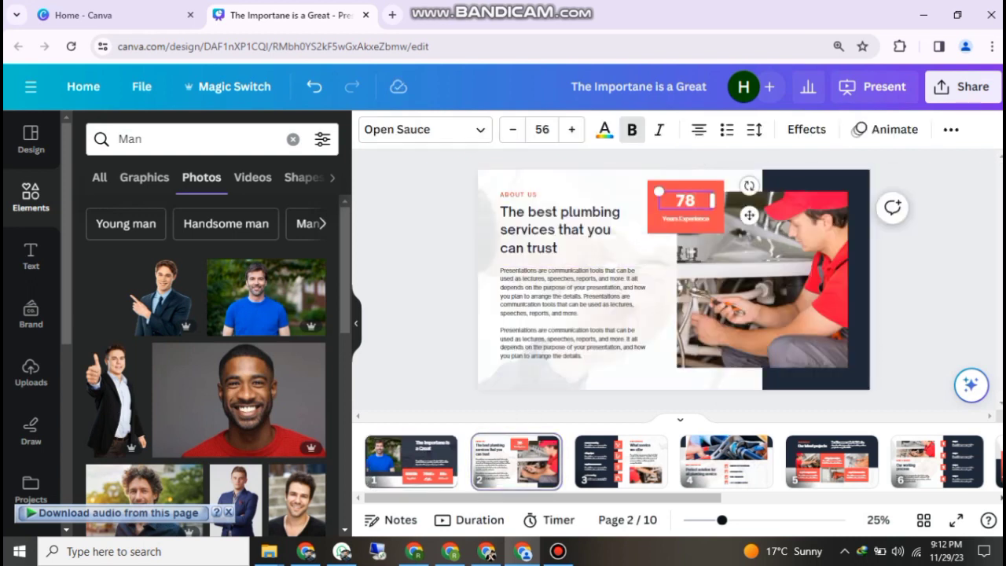
{"action": "double_click", "coordinate": [563, 230]}
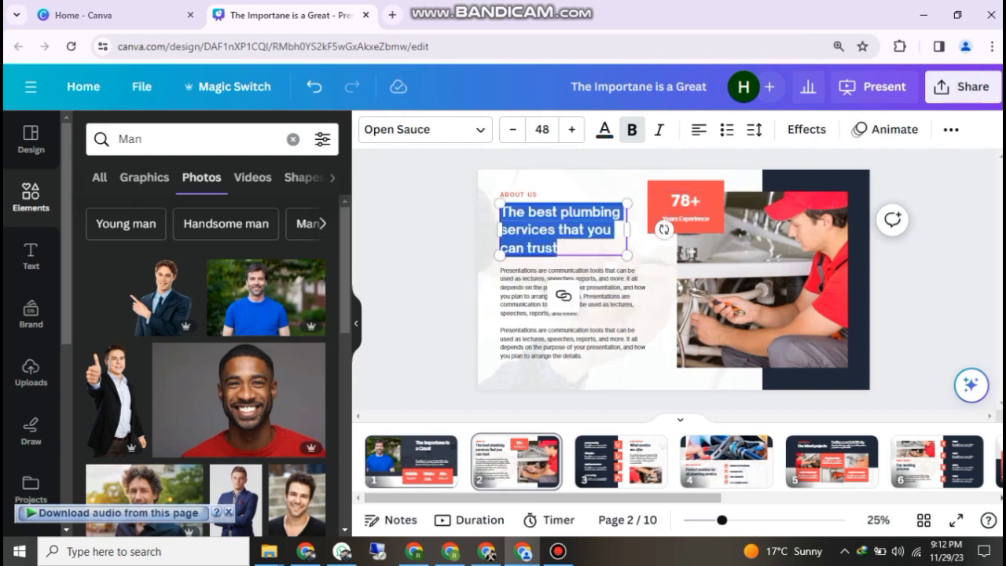
{"action": "type", "text": "The Best Services"}
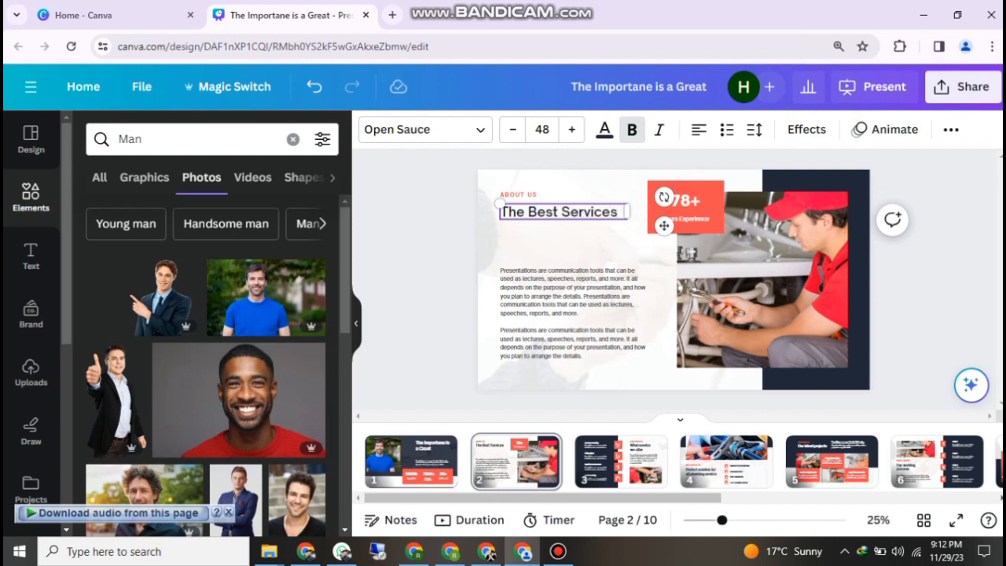
Preview the page 2 title in Open Sans Extra Bold and set its font to Akzidenz-Grotesk.
{"action": "left_click", "coordinate": [424, 130]}
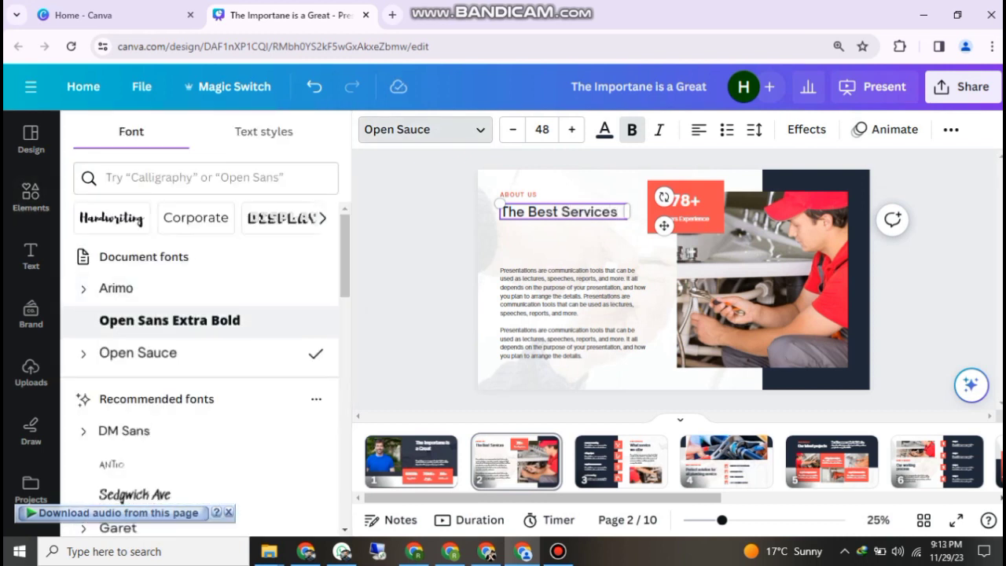
{"action": "left_click", "coordinate": [169, 320]}
{"action": "scroll", "coordinate": [201, 314], "scroll_direction": "down", "scroll_amount": 3}
{"action": "left_click", "coordinate": [148, 364]}
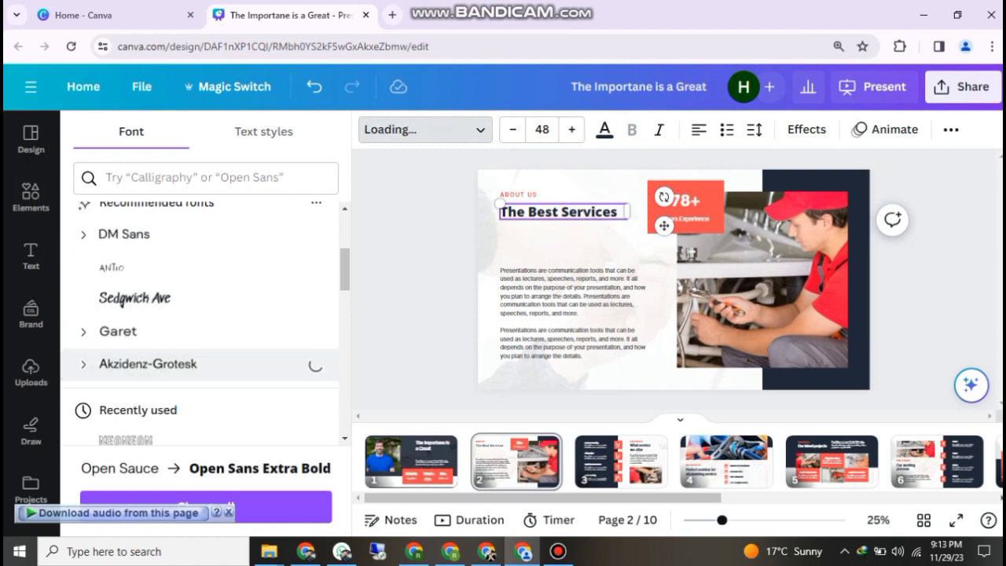
Try to replace the two body paragraphs on page 2 with new text, and undo the replacement.
{"action": "double_click", "coordinate": [573, 313]}
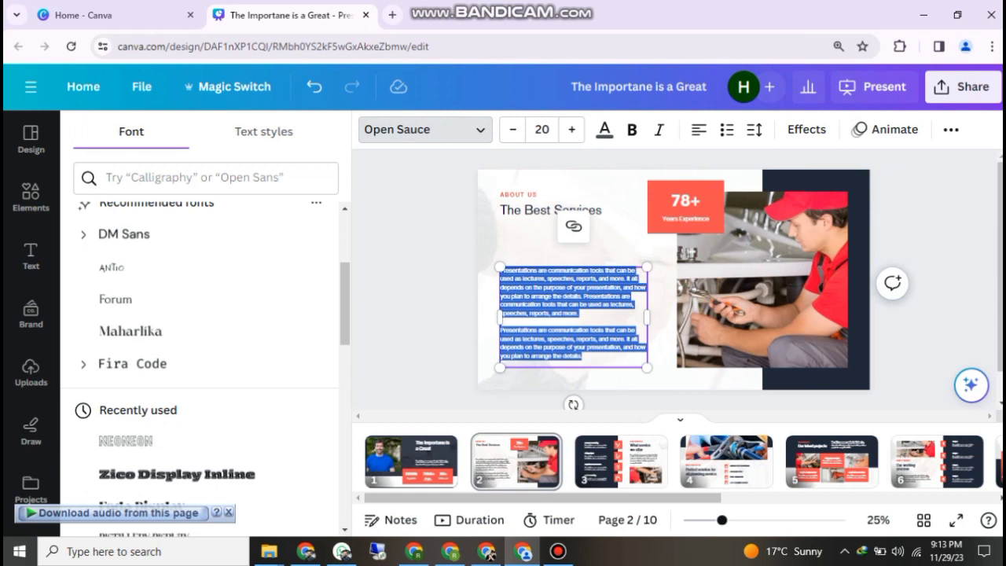
{"action": "key", "text": "BackSpace"}
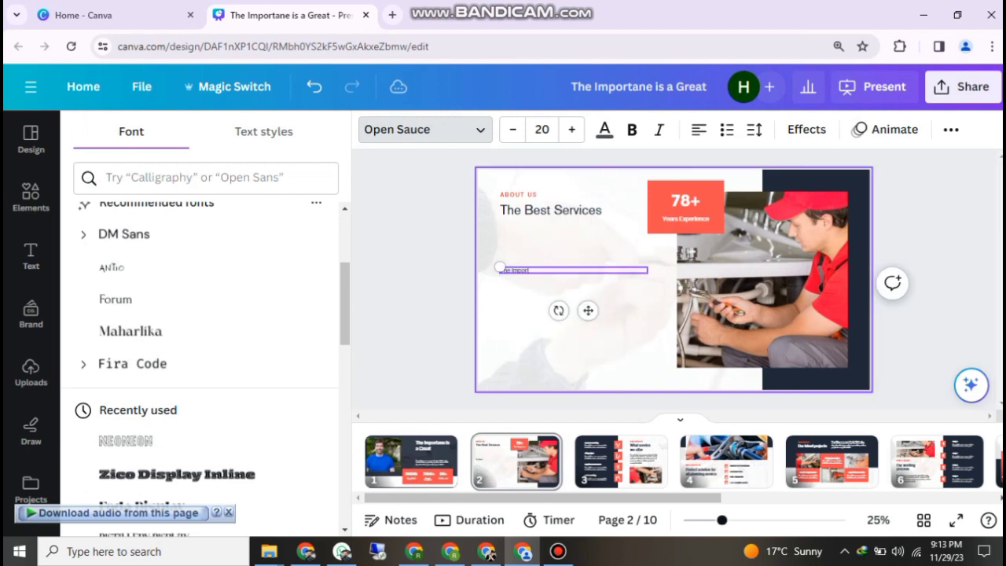
{"action": "key", "text": "ctrl+z"}
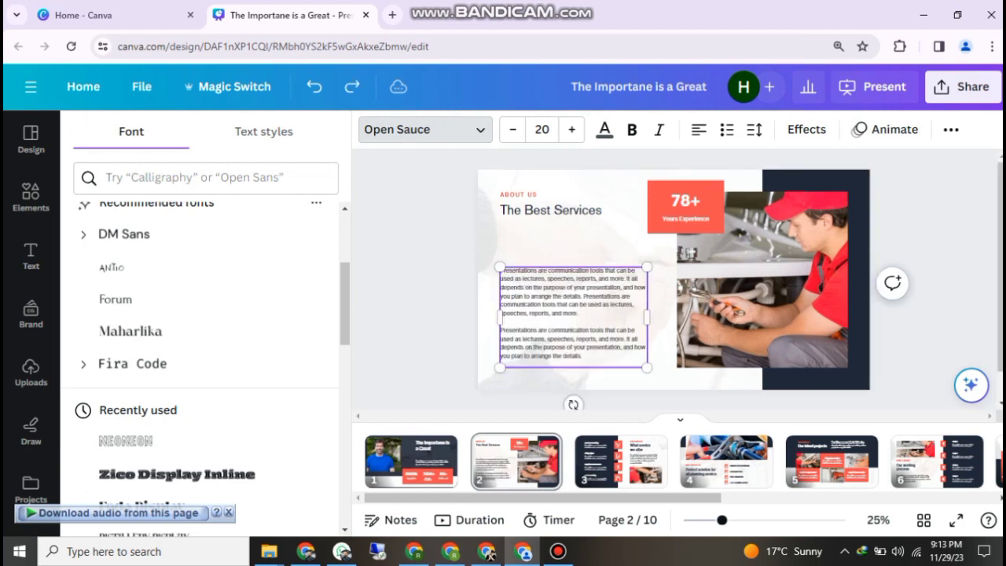
{"action": "left_click", "coordinate": [629, 249]}
Recolor the Years Experience box light gray (#d9d9d9) and make its figure and label red.
{"action": "left_click", "coordinate": [684, 199]}
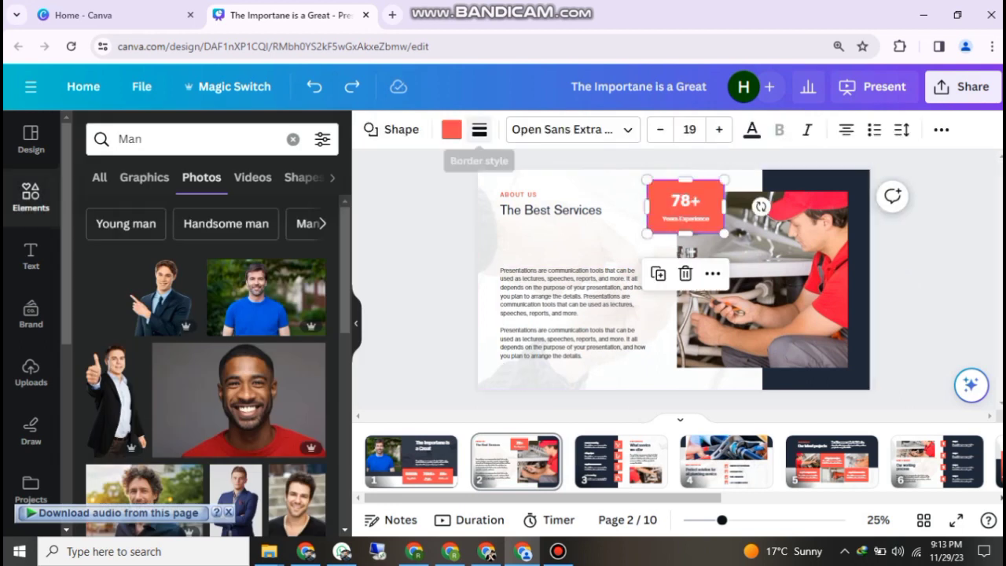
{"action": "left_click", "coordinate": [452, 129]}
{"action": "left_click", "coordinate": [264, 227]}
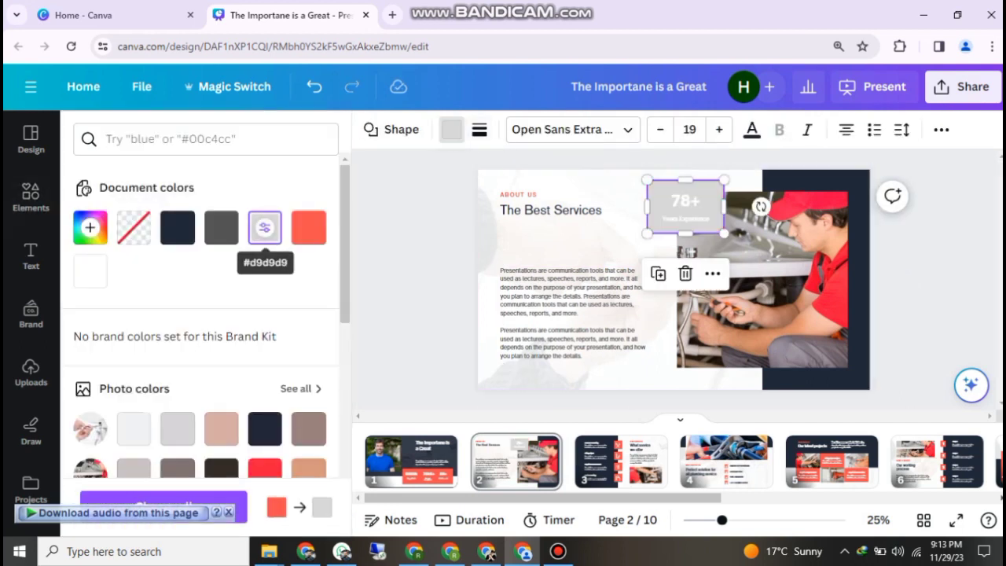
{"action": "left_click", "coordinate": [685, 202]}
{"action": "left_click", "coordinate": [605, 128]}
{"action": "left_click", "coordinate": [265, 227]}
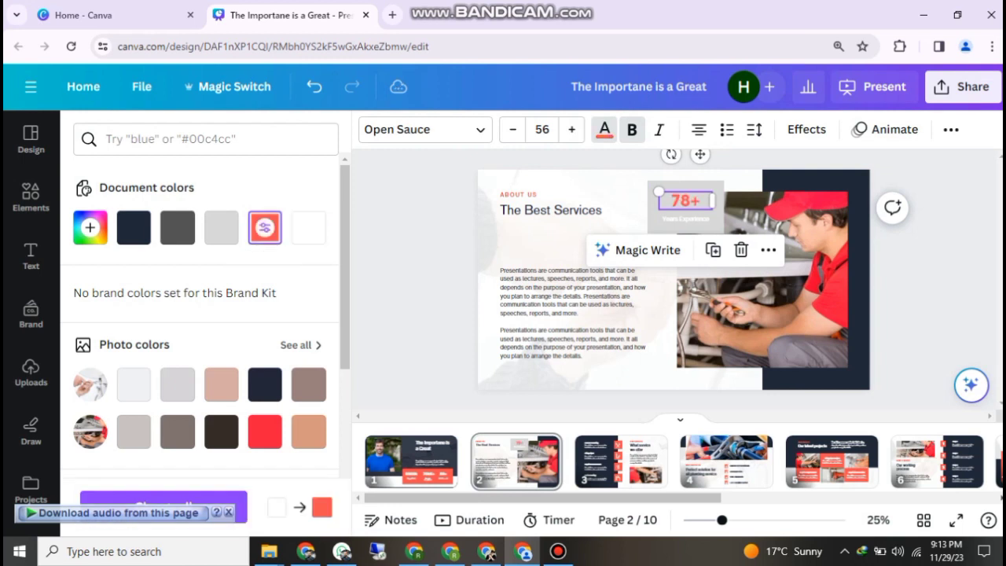
{"action": "left_click", "coordinate": [685, 226]}
{"action": "left_click", "coordinate": [685, 219]}
{"action": "left_click", "coordinate": [265, 227]}
Delete the plumber photo on page 2 and put an enlarged square frame in its place, overlapping the dark panel.
{"action": "left_click", "coordinate": [763, 279]}
{"action": "left_click", "coordinate": [762, 232]}
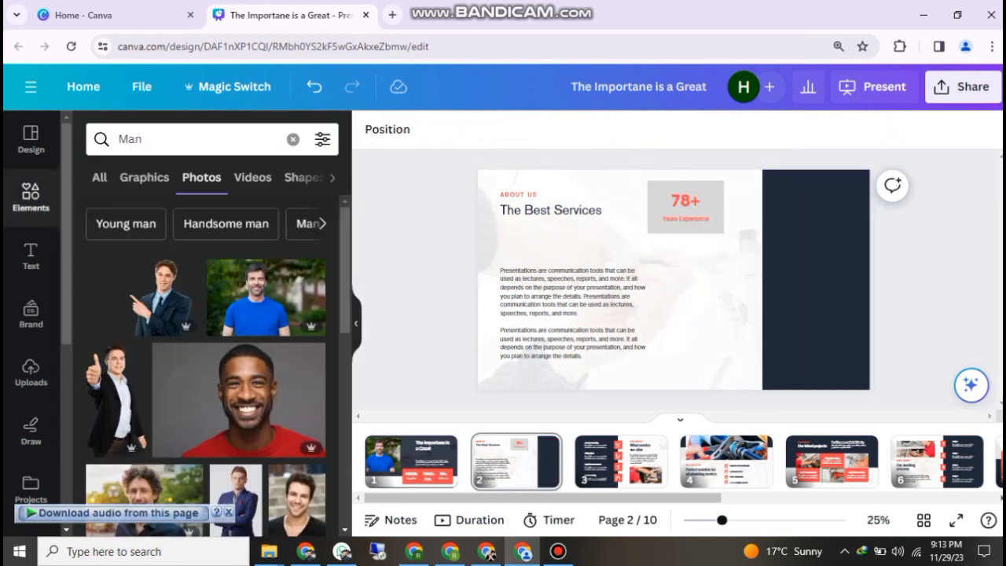
{"action": "left_click", "coordinate": [292, 139]}
{"action": "left_click", "coordinate": [224, 278]}
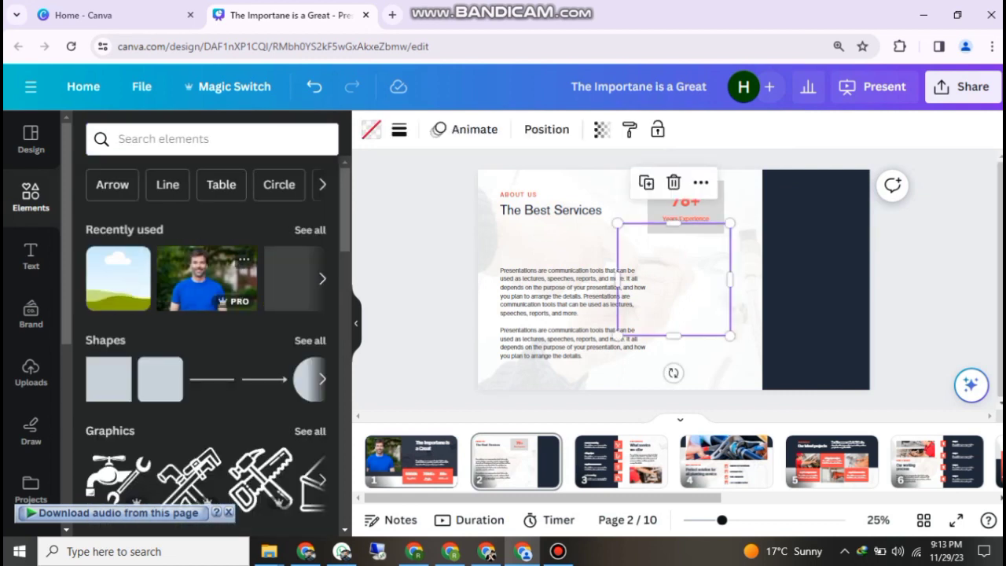
{"action": "left_click_drag", "start_coordinate": [730, 335], "coordinate": [778, 385]}
{"action": "left_click_drag", "start_coordinate": [698, 304], "coordinate": [777, 302]}
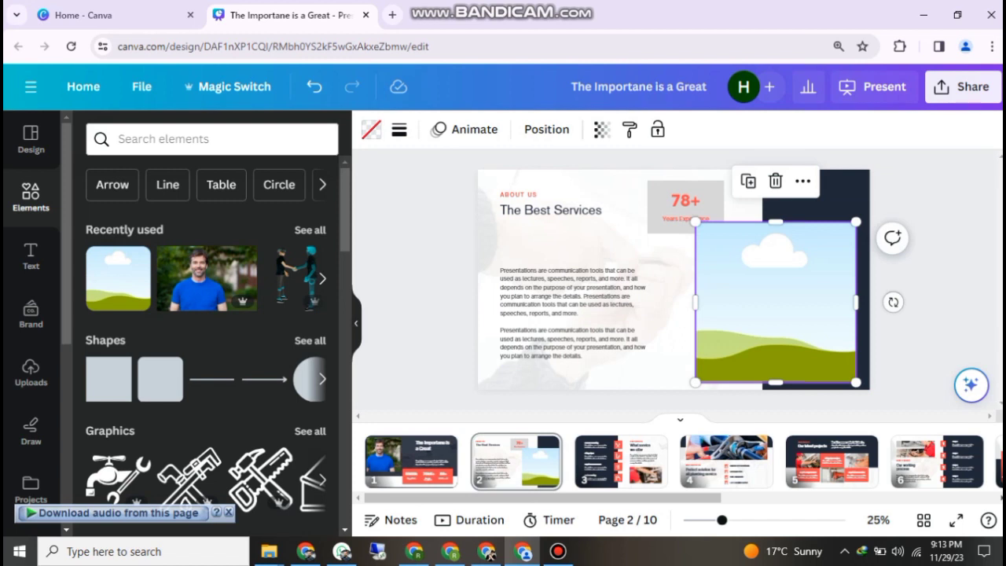
Search the elements library for "airplane".
{"action": "left_click", "coordinate": [211, 139]}
{"action": "type", "text": "Ship"}
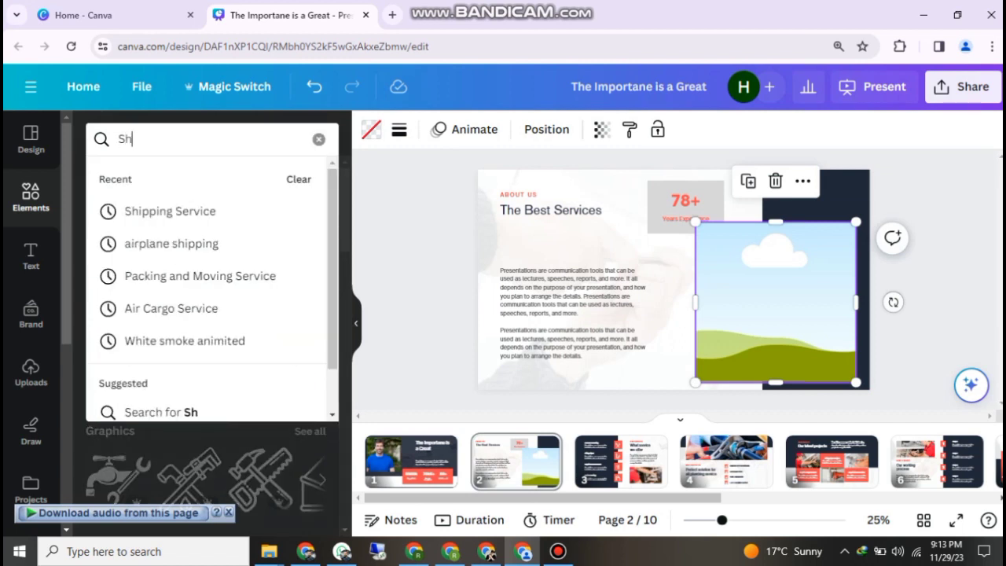
{"action": "key", "text": "Down"}
{"action": "key", "text": "Down"}
{"action": "key", "text": "Return"}
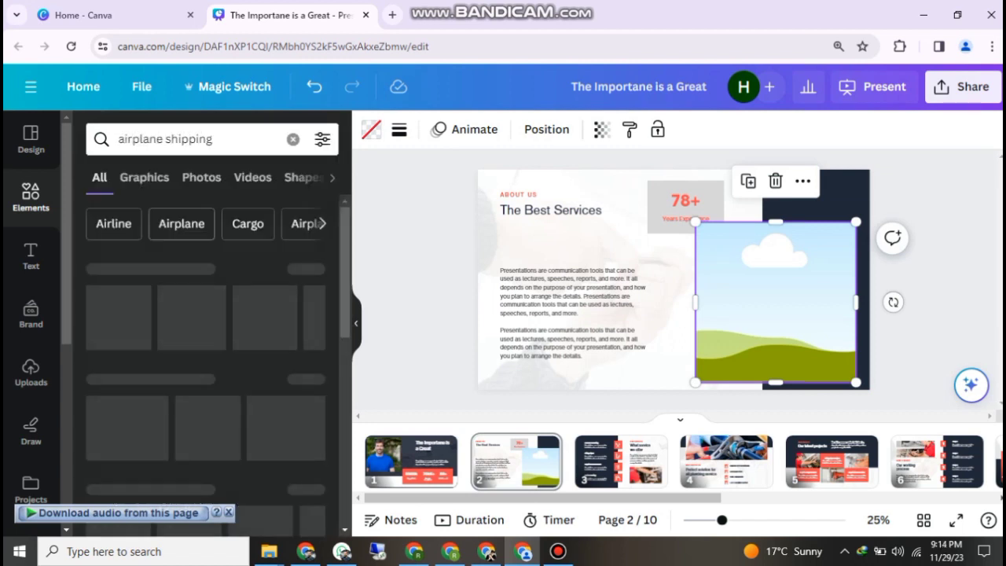
{"action": "left_click_drag", "start_coordinate": [212, 140], "coordinate": [189, 139]}
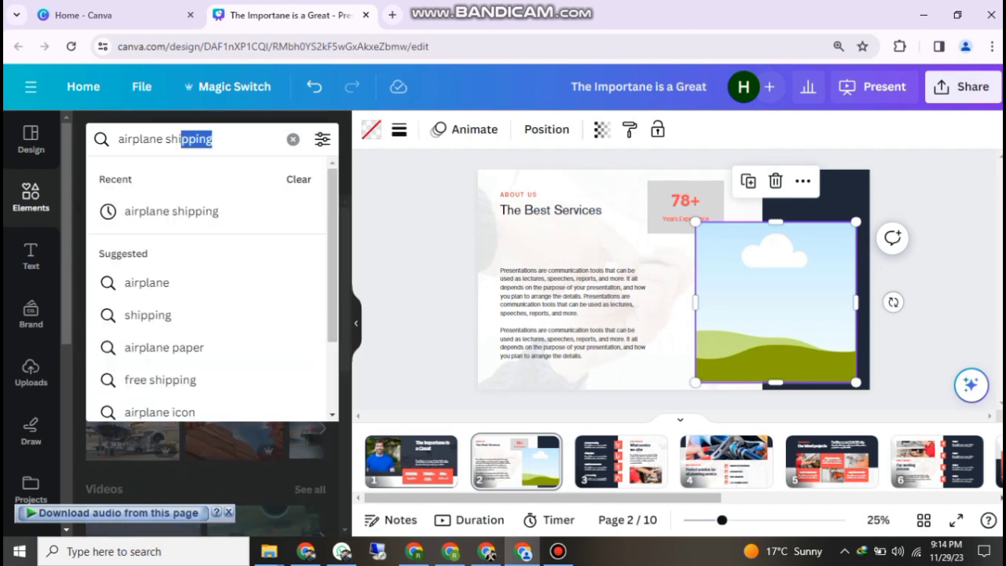
{"action": "key", "text": "Return"}
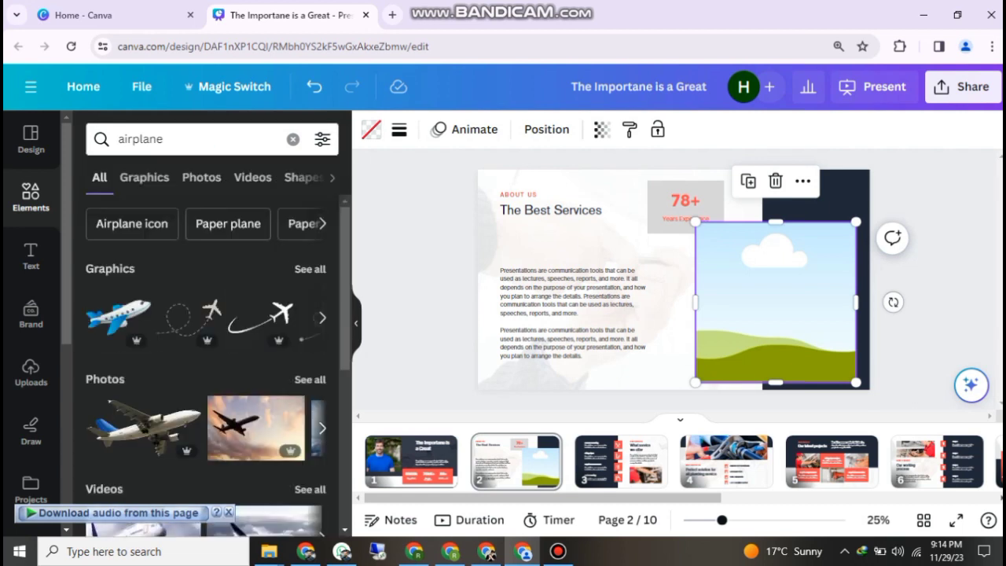
Fill the square frame on page 2 with the photo of a white airplane flying above the clouds.
{"action": "left_click", "coordinate": [201, 177]}
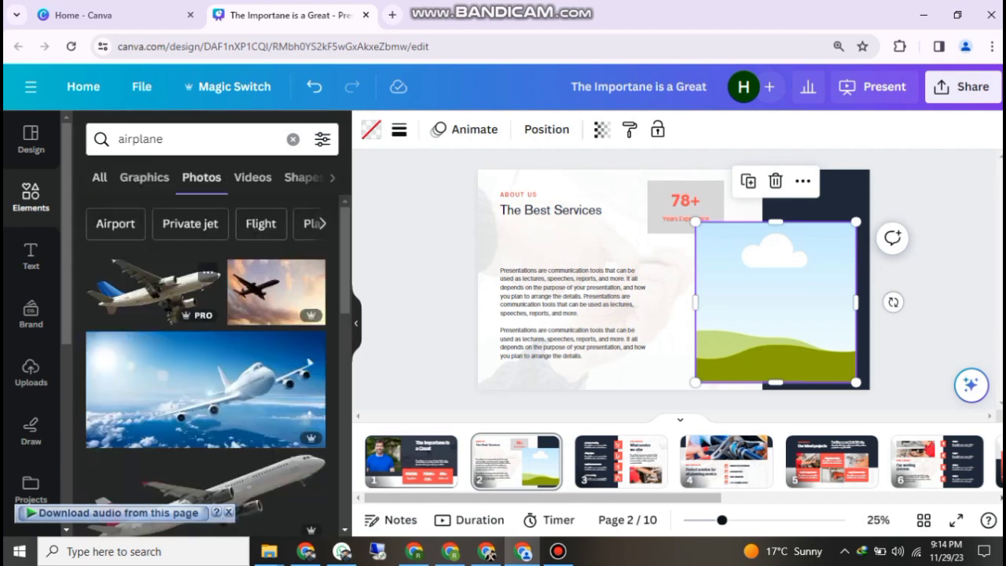
{"action": "left_click", "coordinate": [206, 389]}
{"action": "left_click_drag", "start_coordinate": [674, 287], "coordinate": [719, 321]}
{"action": "double_click", "coordinate": [751, 321]}
{"action": "left_click", "coordinate": [281, 507]}
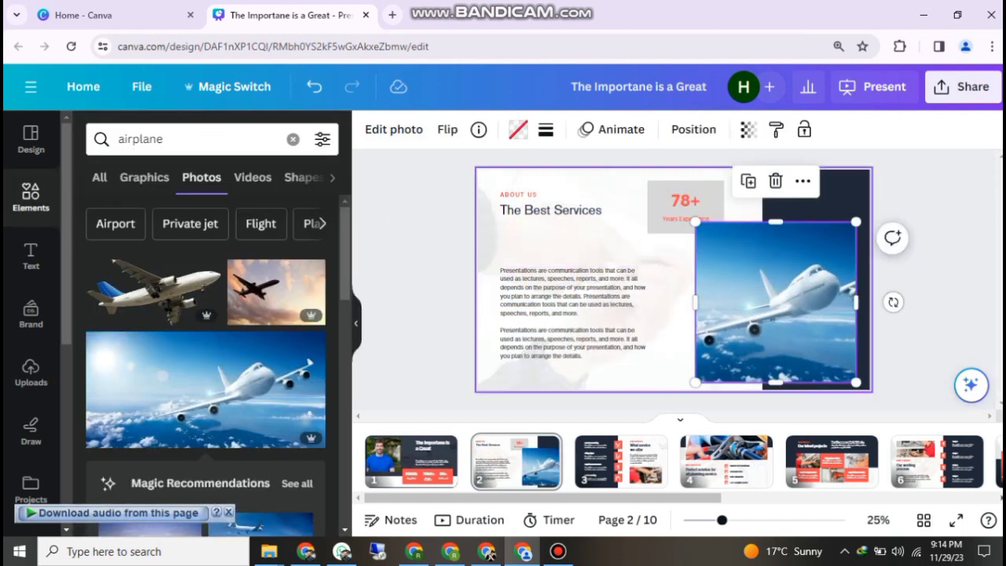
Try the light gray #d9d9d9 fill on the dark panel of page 2 and restore its navy color.
{"action": "left_click", "coordinate": [743, 197]}
{"action": "left_click", "coordinate": [816, 206]}
{"action": "left_click", "coordinate": [451, 129]}
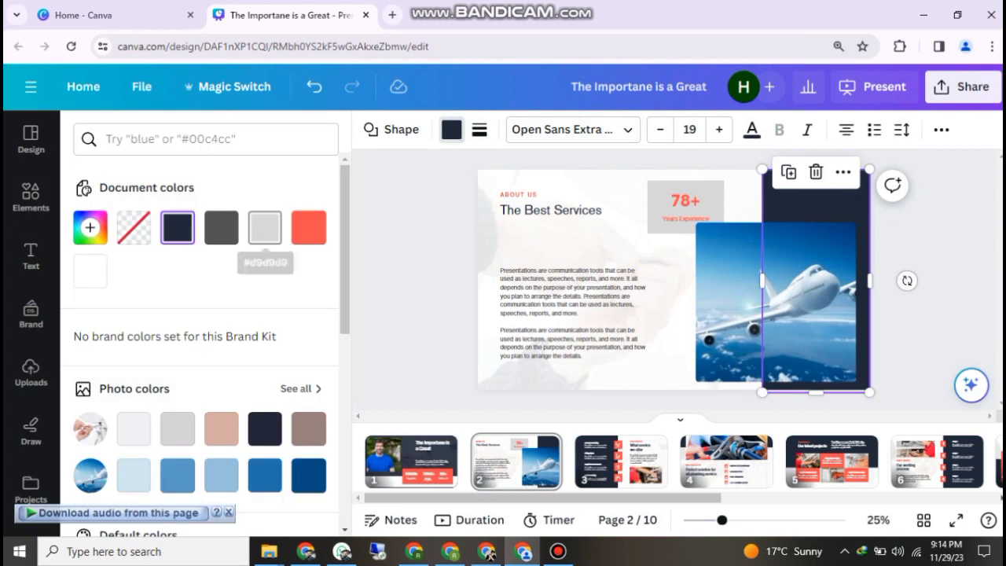
{"action": "left_click", "coordinate": [265, 228]}
{"action": "left_click", "coordinate": [178, 228]}
{"action": "left_click", "coordinate": [30, 197]}
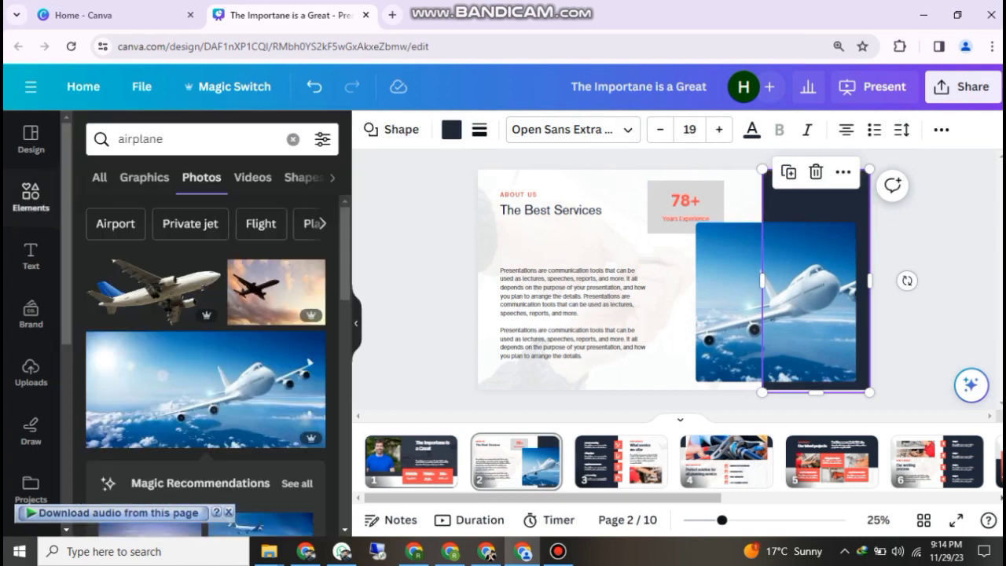
On page 3, move the red pipe icon together with its square to the slide's upper-right corner.
{"action": "left_click", "coordinate": [622, 462]}
{"action": "left_click", "coordinate": [661, 209]}
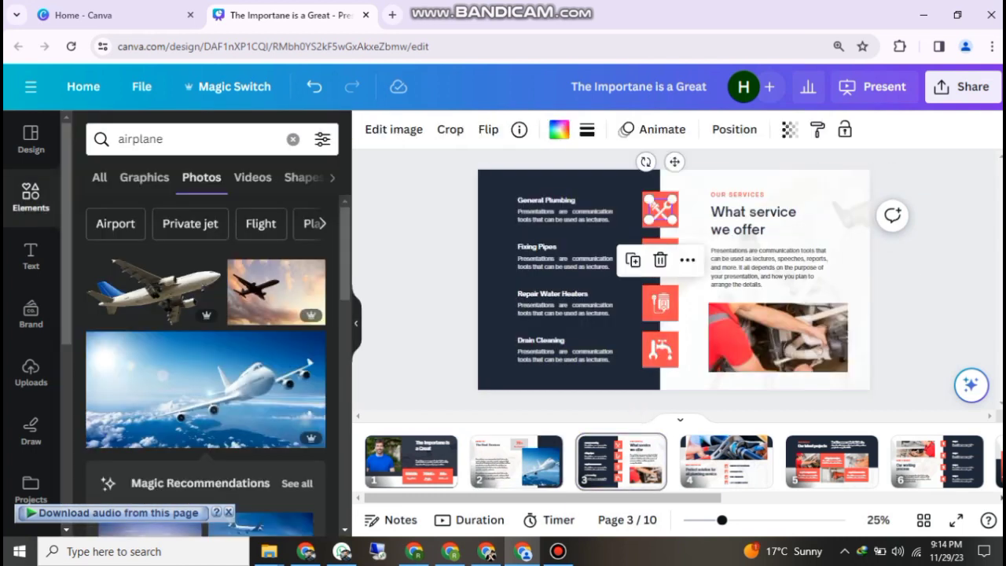
{"action": "left_click_drag", "start_coordinate": [696, 210], "coordinate": [654, 213]}
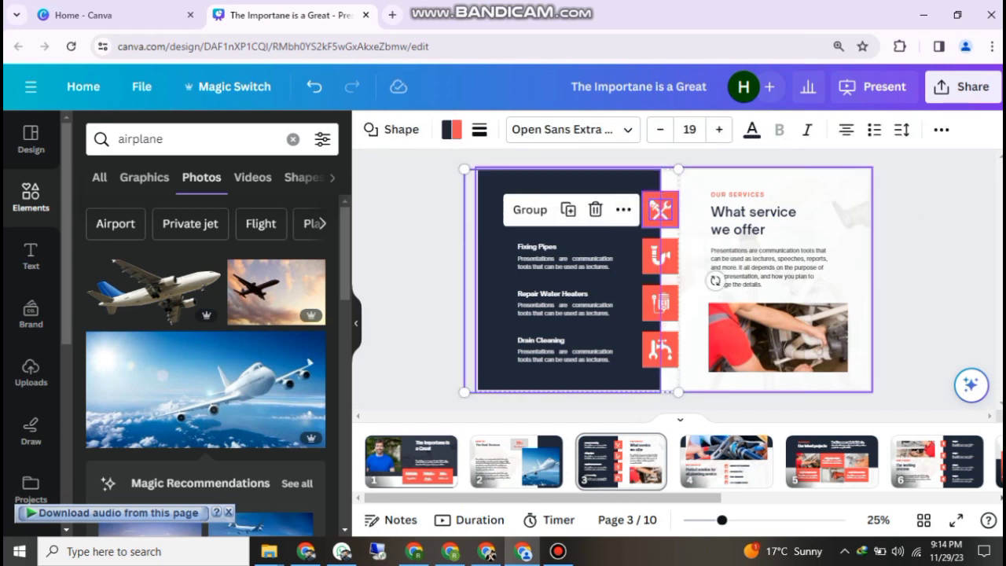
{"action": "left_click", "coordinate": [691, 211]}
{"action": "left_click_drag", "start_coordinate": [695, 257], "coordinate": [641, 236]}
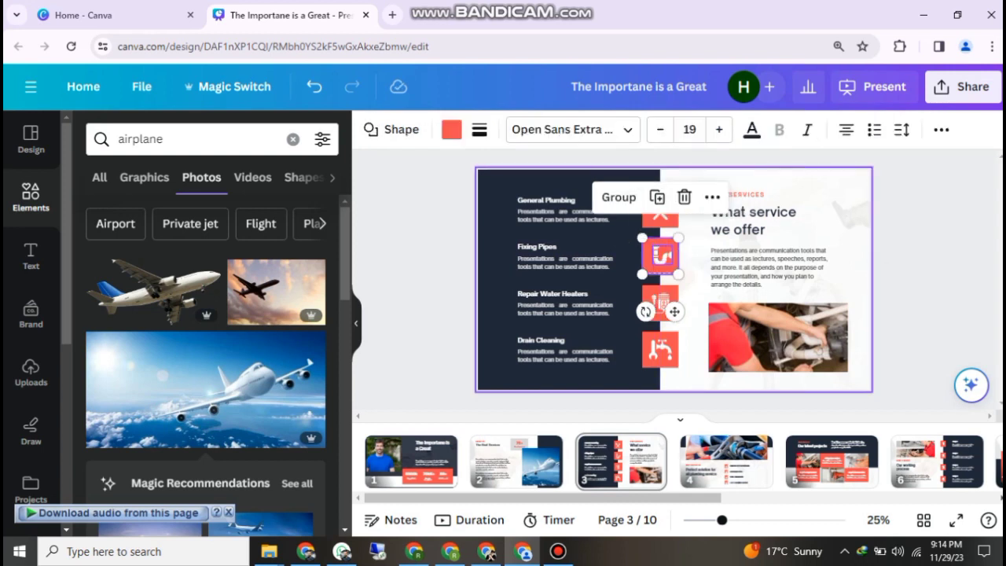
{"action": "left_click_drag", "start_coordinate": [661, 255], "coordinate": [832, 190]}
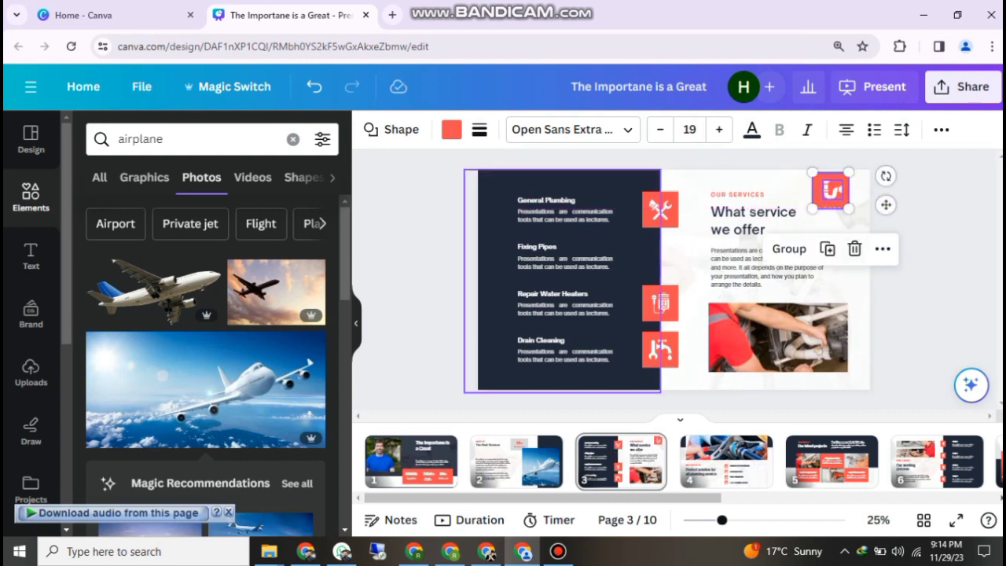
Reposition the photo, paragraph and title on page 3, shifting the paragraph right and down and the title slightly left and down.
{"action": "mouse_move", "coordinate": [778, 338]}
{"action": "left_mouse_down"}
{"action": "mouse_move", "coordinate": [792, 358]}
{"action": "mouse_move", "coordinate": [771, 350]}
{"action": "left_mouse_up"}
{"action": "left_click_drag", "start_coordinate": [770, 253], "coordinate": [802, 270]}
{"action": "left_click", "coordinate": [787, 255]}
{"action": "left_click_drag", "start_coordinate": [758, 221], "coordinate": [744, 240]}
Replace the page 3 title with "Whar Service Offer".
{"action": "triple_click", "coordinate": [744, 240]}
{"action": "type", "text": "W"}
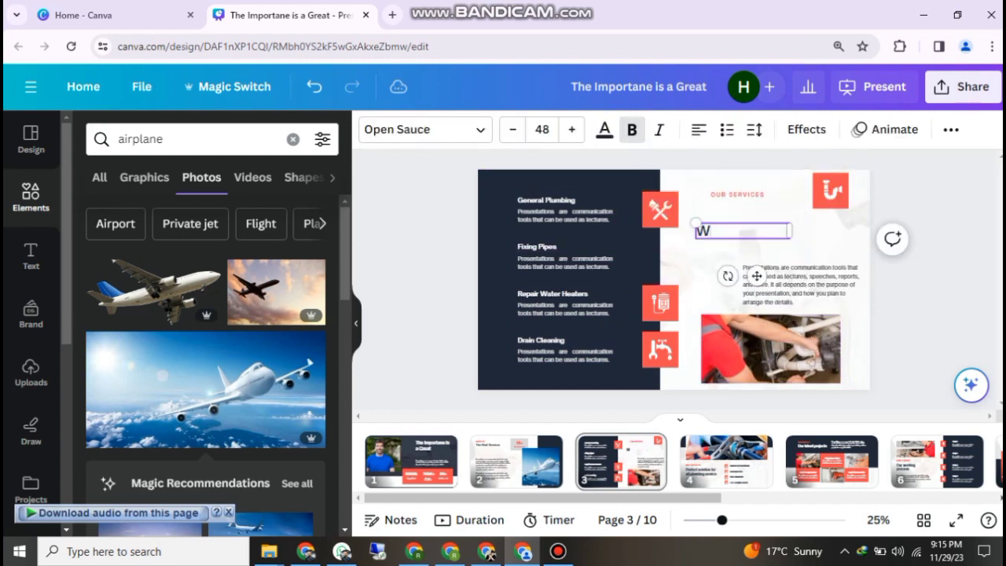
{"action": "type", "text": "har Service "}
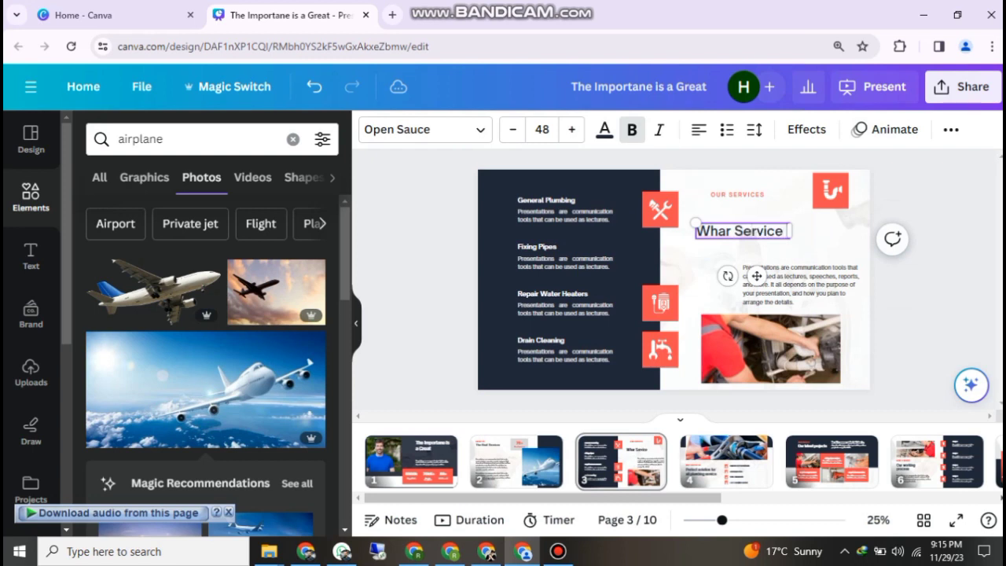
{"action": "type", "text": "o"}
{"action": "left_click", "coordinate": [744, 211]}
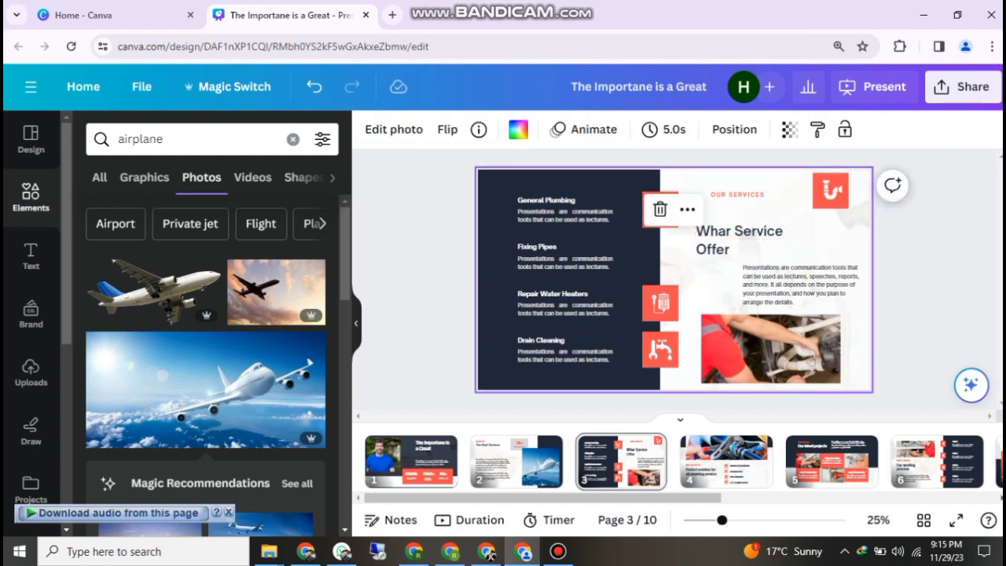
Move the "OUR SERVICES" label up beside the dark panel's edge and raise the page 3 title slightly.
{"action": "left_click", "coordinate": [737, 194]}
{"action": "left_click_drag", "start_coordinate": [737, 194], "coordinate": [722, 193]}
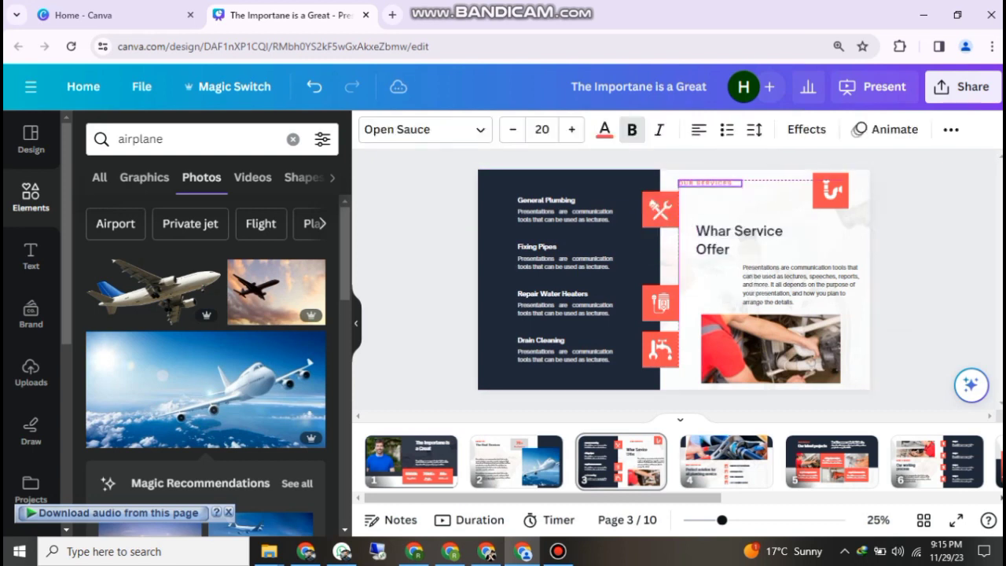
{"action": "left_click_drag", "start_coordinate": [739, 251], "coordinate": [739, 236]}
Shift the General Plumbing and Drain Cleaning texts and the Fixing Pipes and Repair Water Heaters descriptions left within the dark panel.
{"action": "left_click_drag", "start_coordinate": [565, 216], "coordinate": [496, 183]}
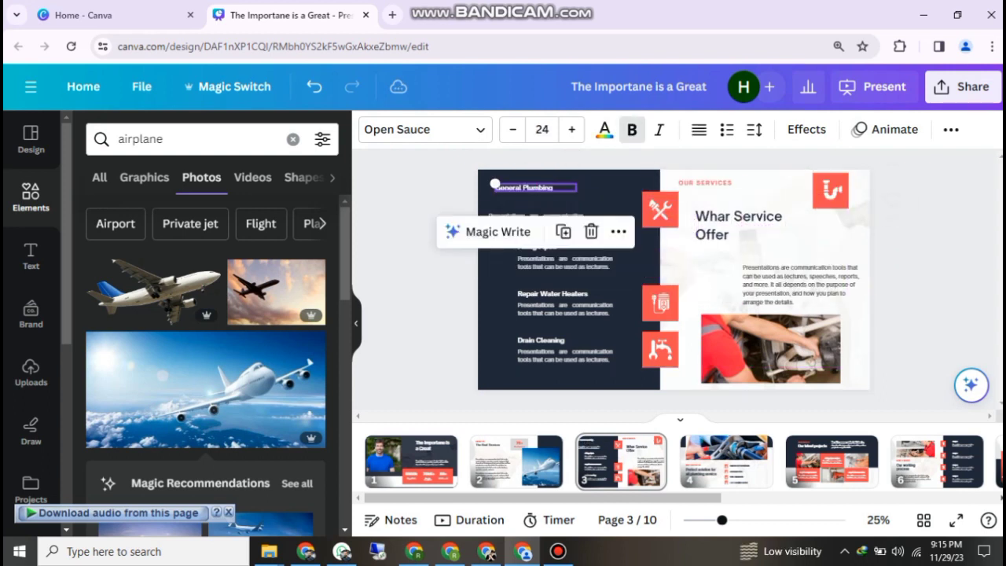
{"action": "left_click_drag", "start_coordinate": [565, 262], "coordinate": [535, 279]}
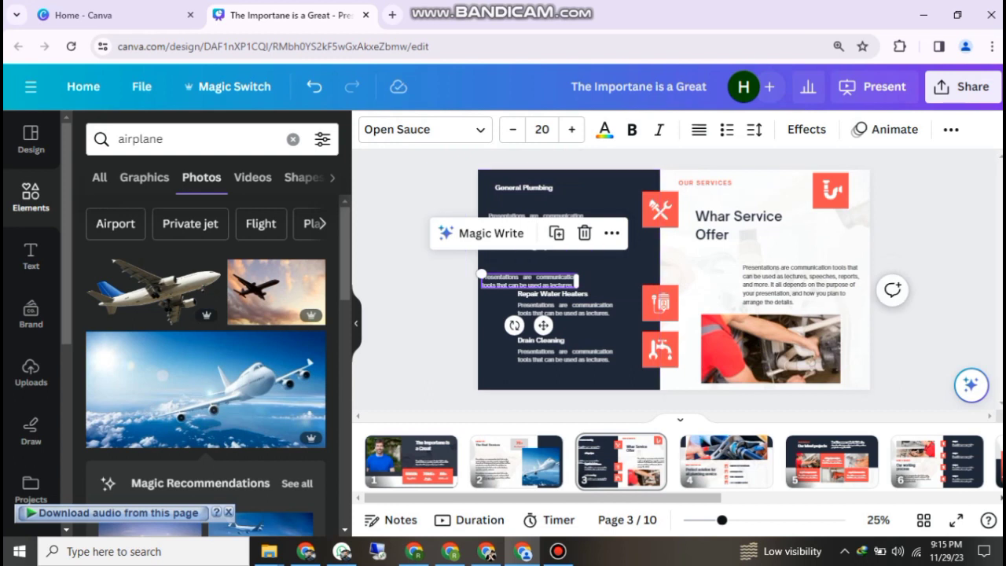
{"action": "left_click", "coordinate": [559, 294]}
{"action": "left_click_drag", "start_coordinate": [564, 309], "coordinate": [543, 320]}
{"action": "left_click_drag", "start_coordinate": [565, 355], "coordinate": [519, 346]}
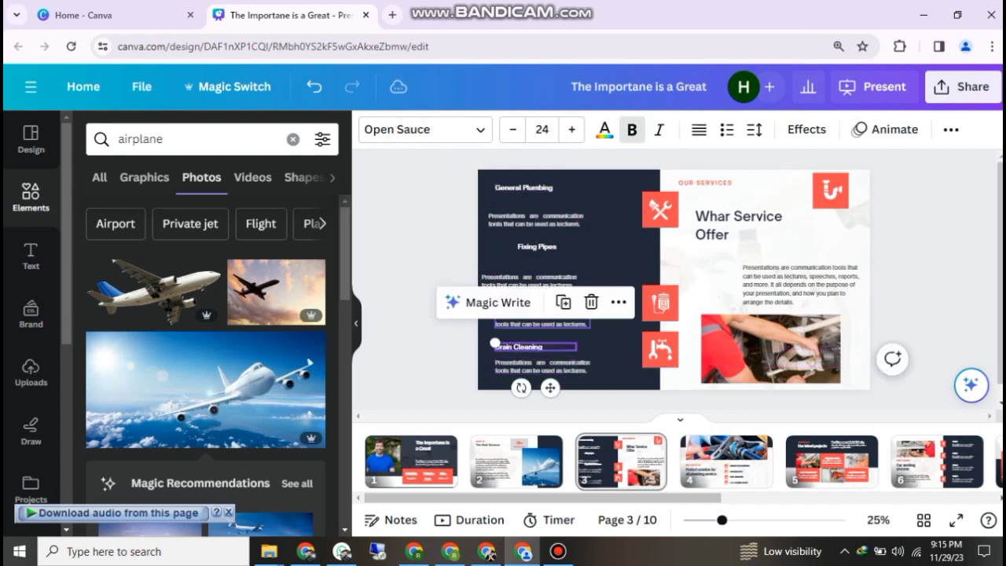
Align the Fixing Pipes heading under General Plumbing on page 3 and shift the paragraph and photo up and slightly left.
{"action": "left_click_drag", "start_coordinate": [541, 247], "coordinate": [519, 252]}
{"action": "left_click", "coordinate": [812, 363]}
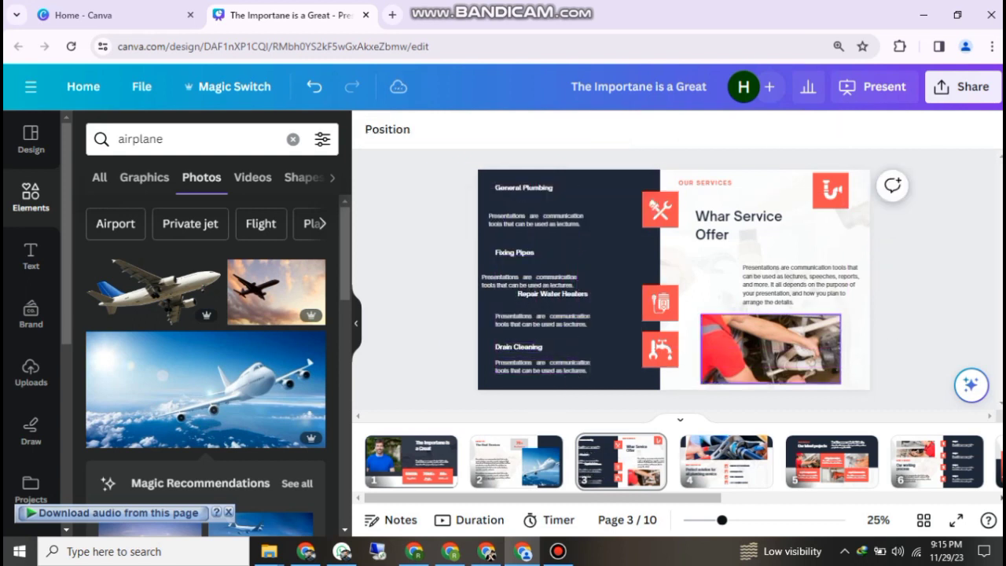
{"action": "left_click_drag", "start_coordinate": [802, 284], "coordinate": [794, 255]}
{"action": "left_click_drag", "start_coordinate": [811, 363], "coordinate": [803, 338]}
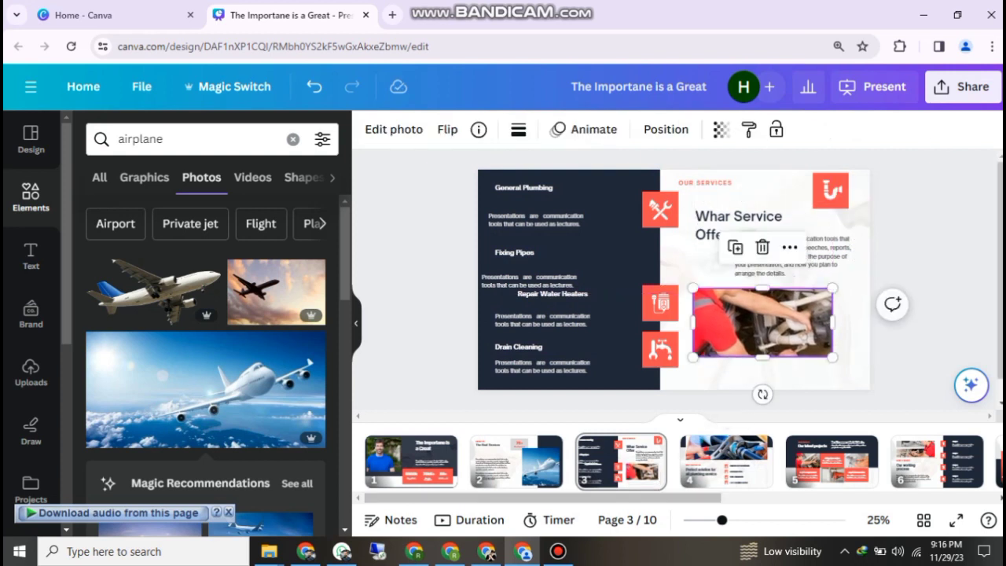
Replace the page 4 title with "Perfect Solution Are Plubbing are" and the small label above it with "IMPORTANT".
{"action": "scroll", "coordinate": [728, 462], "scroll_direction": "right", "scroll_amount": 3}
{"action": "left_click", "coordinate": [589, 463]}
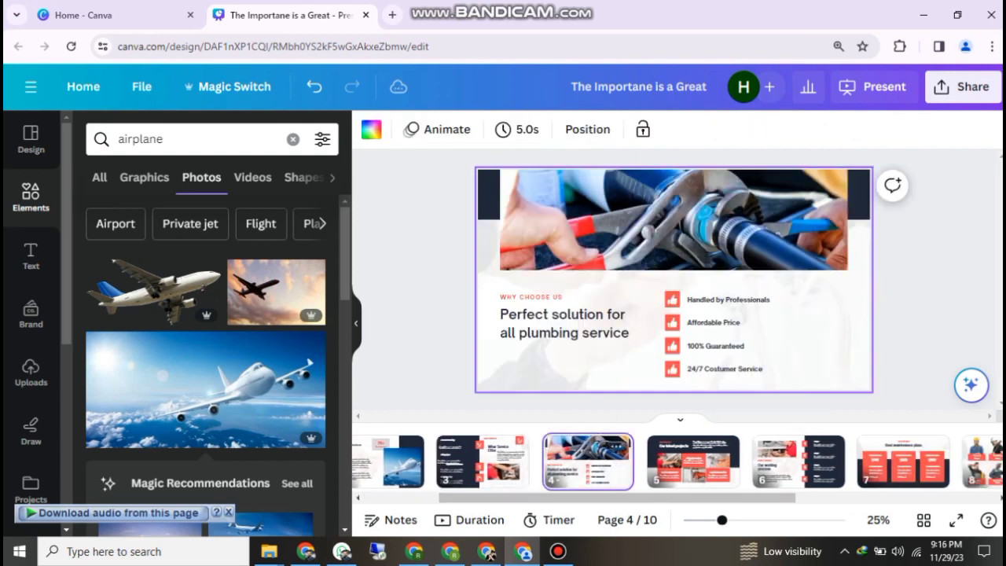
{"action": "left_click", "coordinate": [565, 323]}
{"action": "left_click", "coordinate": [565, 323]}
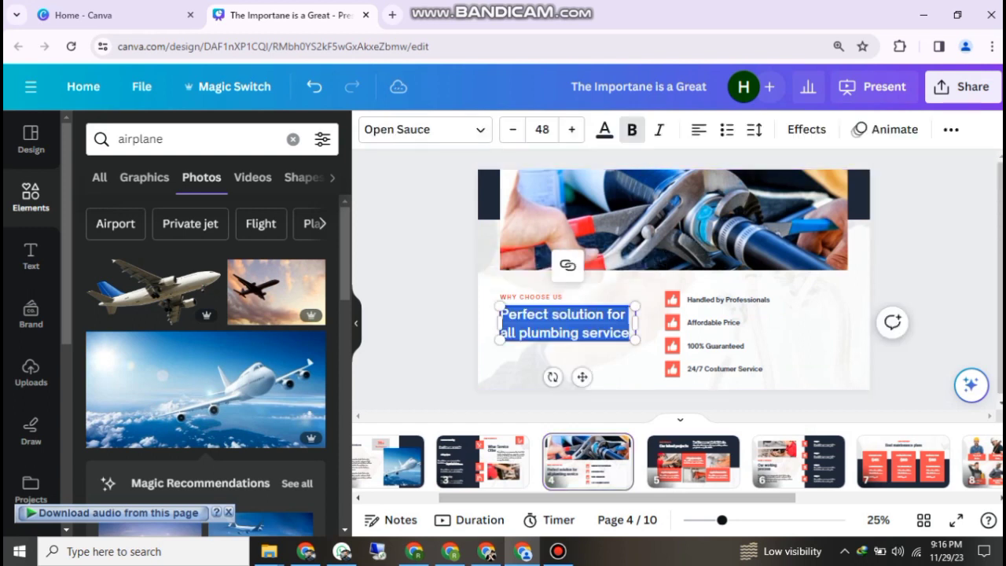
{"action": "type", "text": "Perfect Sol"}
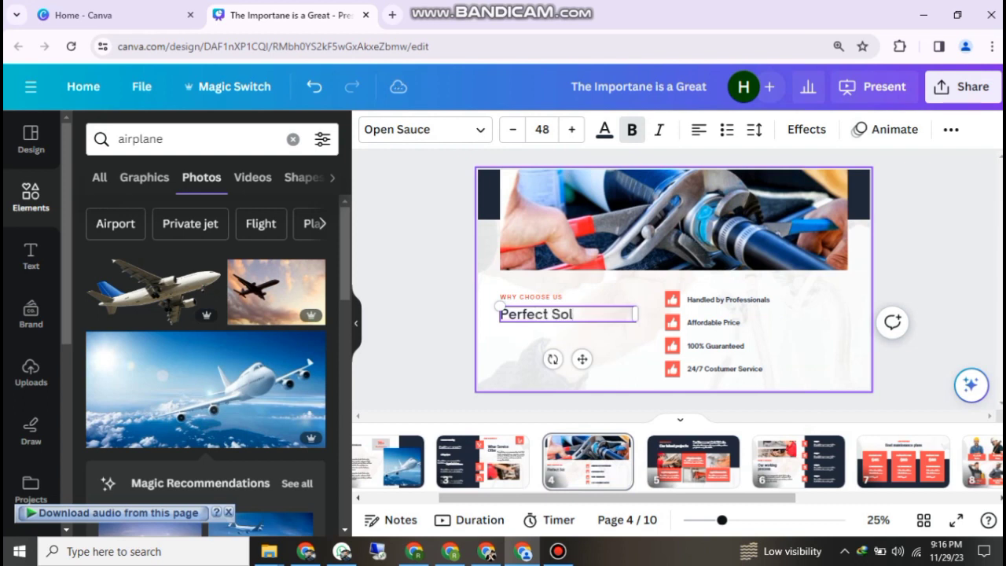
{"action": "type", "text": "ution Are Plubbing are"}
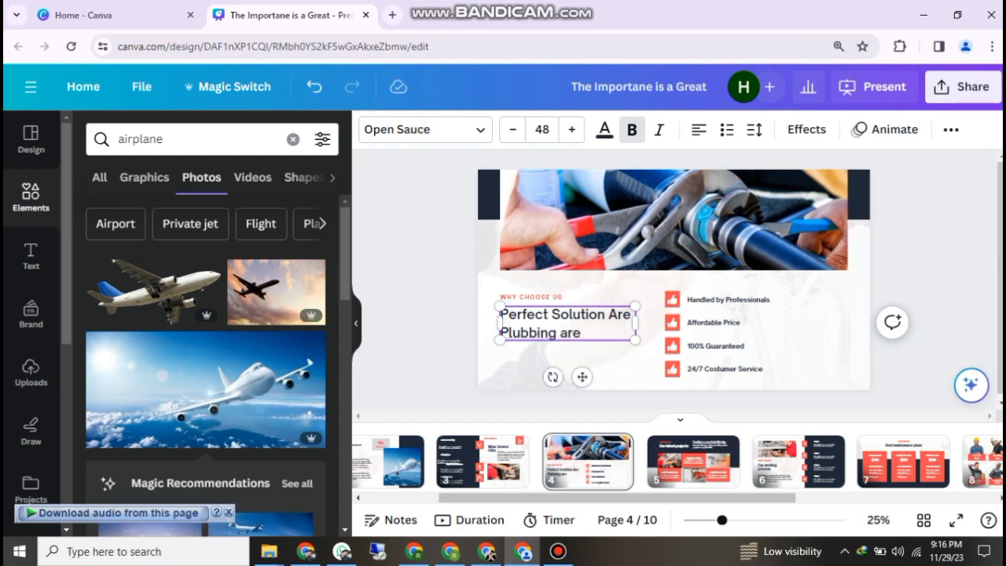
{"action": "double_click", "coordinate": [532, 297]}
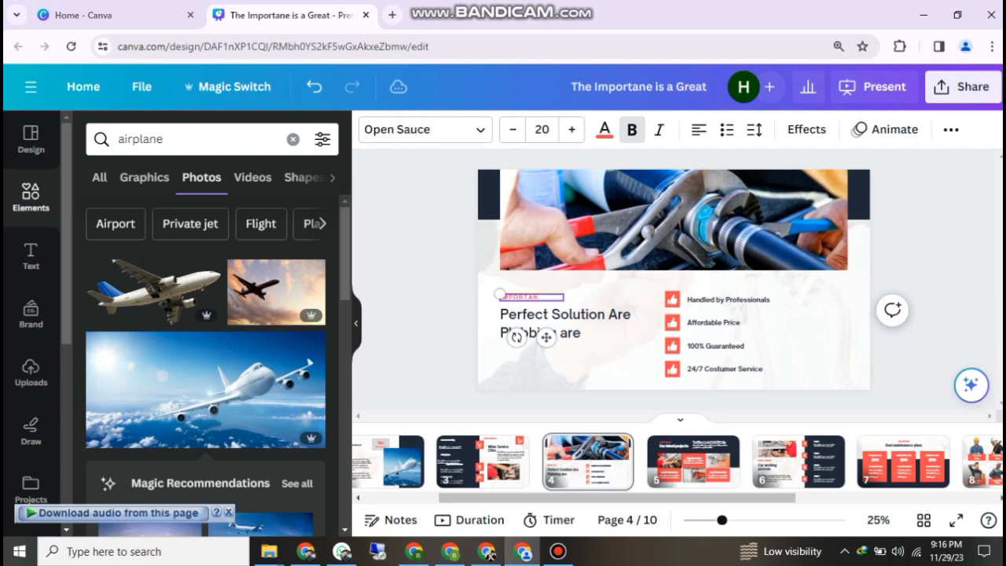
{"action": "left_click", "coordinate": [617, 295]}
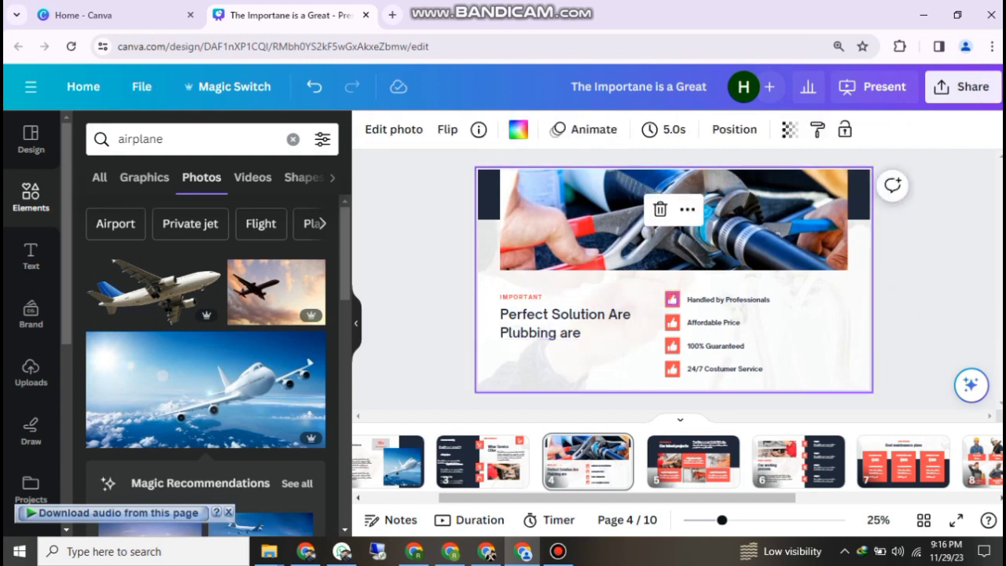
Move the four thumbs-up icons on page 4 left together, placing them beside the title.
{"action": "left_click", "coordinate": [672, 300]}
{"action": "left_click_drag", "start_coordinate": [655, 297], "coordinate": [683, 376]}
{"action": "left_click_drag", "start_coordinate": [673, 334], "coordinate": [644, 337]}
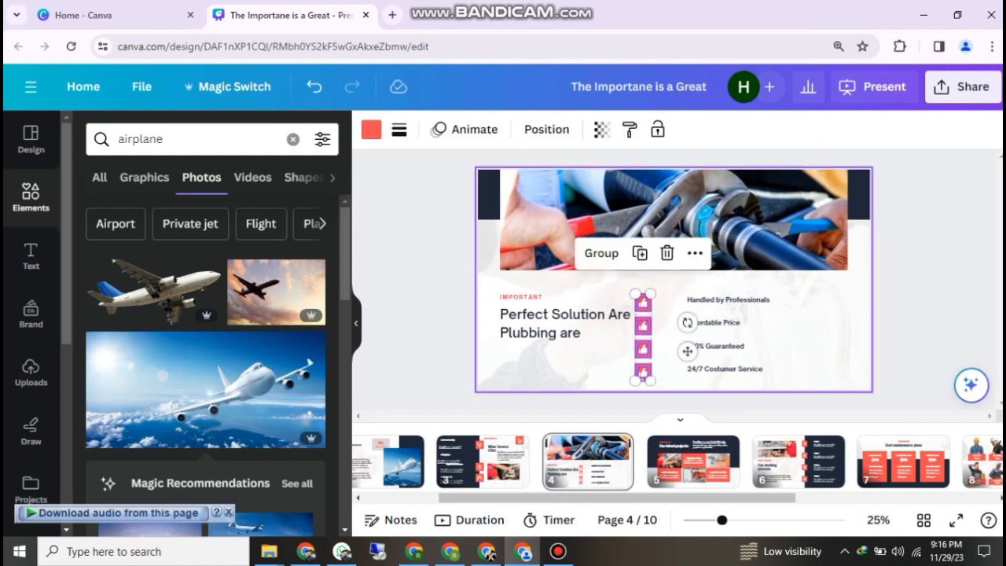
Shift the page 4 wrench photo slightly right and down and enlarge it toward its upper-left corner.
{"action": "left_click", "coordinate": [818, 339]}
{"action": "left_click_drag", "start_coordinate": [708, 236], "coordinate": [721, 245]}
{"action": "left_click_drag", "start_coordinate": [514, 179], "coordinate": [500, 174]}
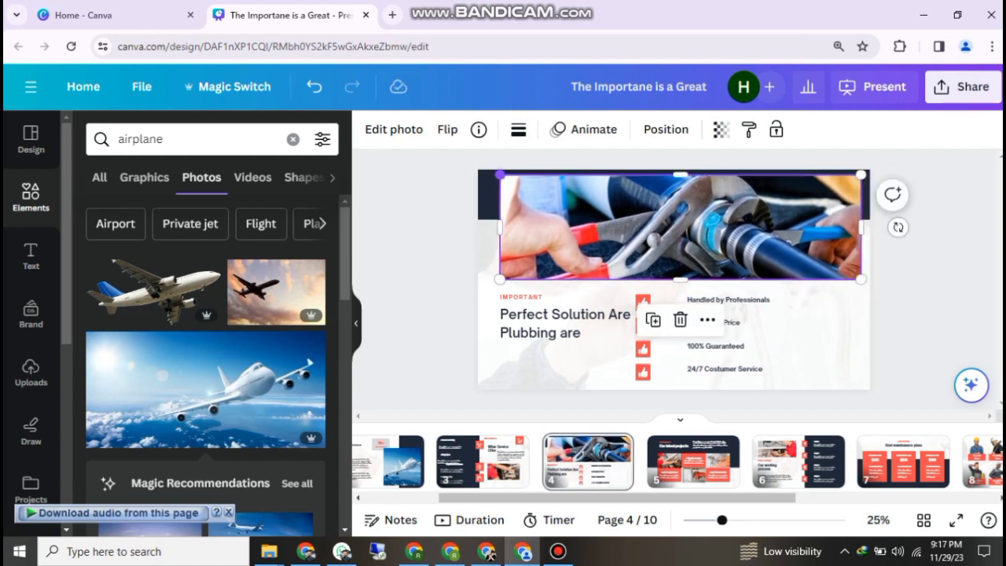
Recolor the dark banner behind the page 4 photo with the red document color #ff4d50.
{"action": "left_click", "coordinate": [487, 197]}
{"action": "left_click", "coordinate": [452, 129]}
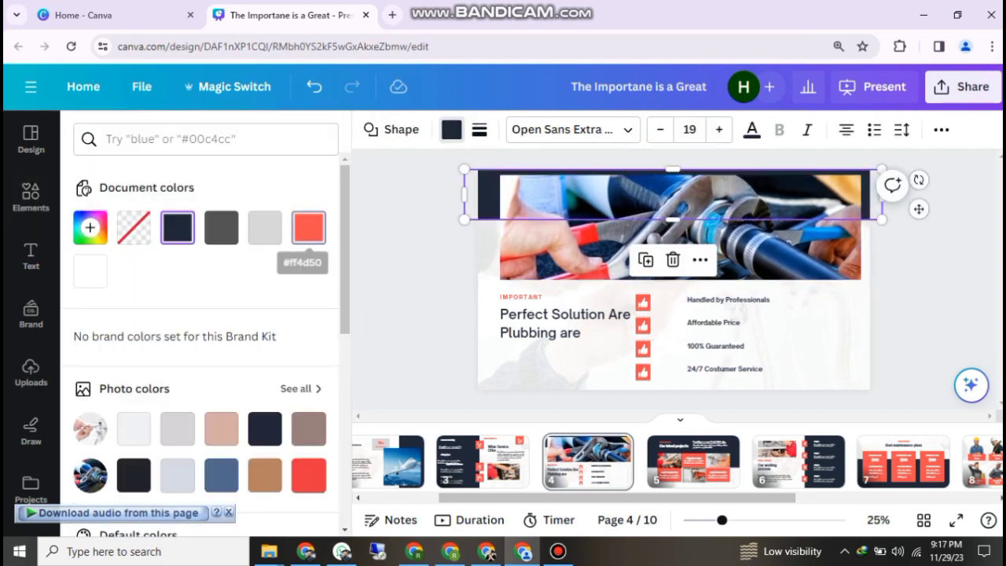
{"action": "left_click", "coordinate": [308, 227]}
{"action": "left_click", "coordinate": [566, 361]}
Delete the wrench photo from page 4 and clear the element search term.
{"action": "left_click", "coordinate": [680, 227]}
{"action": "double_click", "coordinate": [164, 138]}
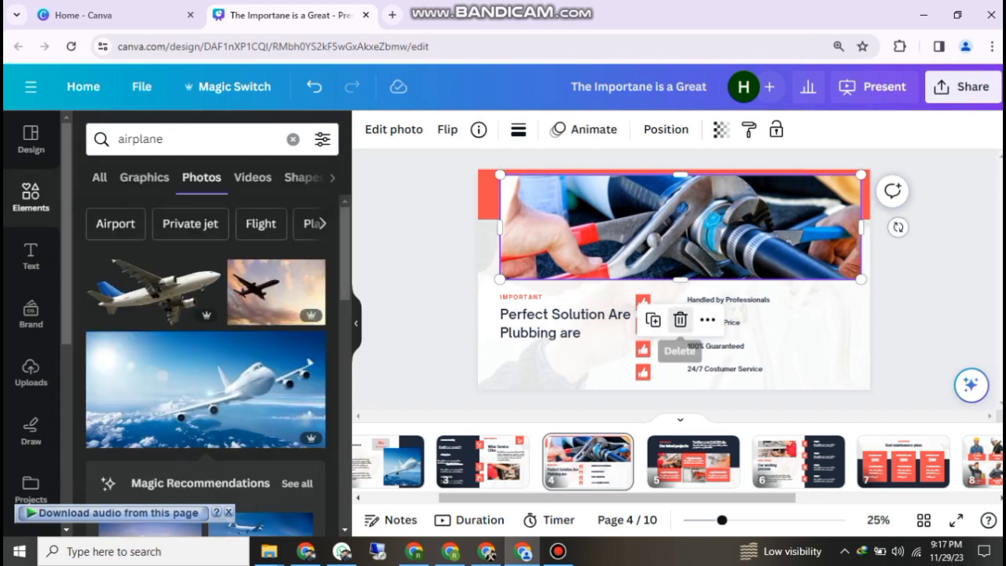
{"action": "left_click", "coordinate": [680, 320]}
{"action": "key", "text": "BackSpace"}
{"action": "key", "text": "BackSpace"}
{"action": "key", "text": "BackSpace"}
{"action": "key", "text": "BackSpace"}
{"action": "key", "text": "BackSpace"}
{"action": "key", "text": "BackSpace"}
{"action": "key", "text": "BackSpace"}
{"action": "key", "text": "BackSpace"}
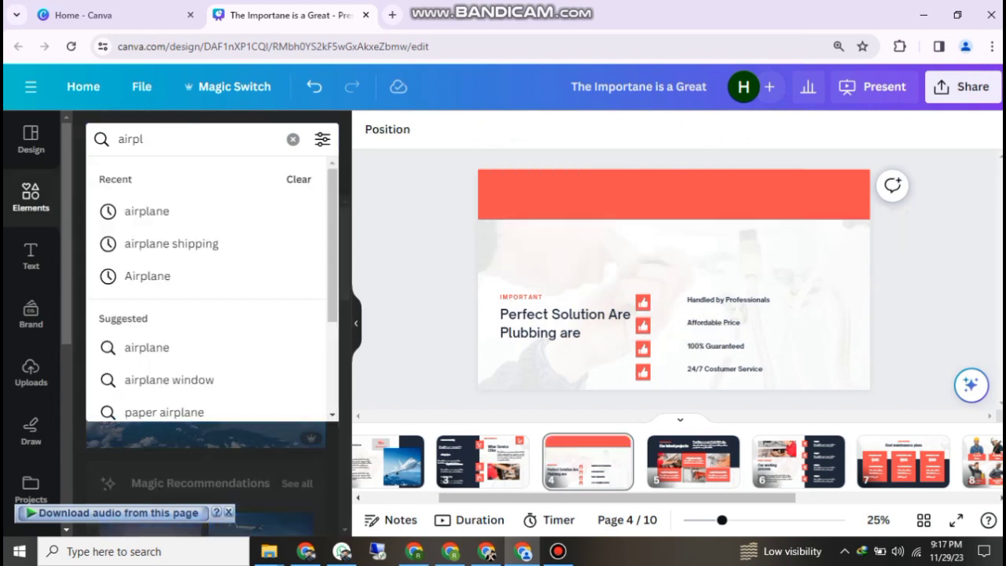
{"action": "left_click", "coordinate": [292, 138]}
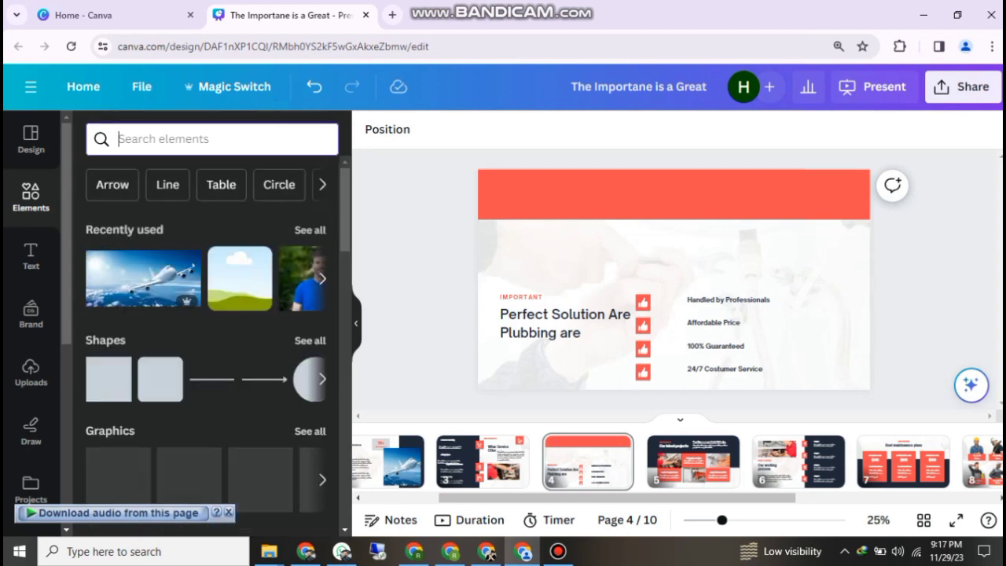
Add the recently used landscape frame to page 4, stretch it nearly page-wide and move it up over the red banner.
{"action": "left_click", "coordinate": [236, 280]}
{"action": "left_click_drag", "start_coordinate": [730, 278], "coordinate": [854, 279]}
{"action": "left_click_drag", "start_coordinate": [618, 279], "coordinate": [500, 278]}
{"action": "left_click_drag", "start_coordinate": [677, 336], "coordinate": [677, 310]}
{"action": "left_click_drag", "start_coordinate": [560, 286], "coordinate": [554, 245]}
Search the photos for "plumber" and fill the page 4 frame with the photo of a plumber working under a sink.
{"action": "left_click", "coordinate": [119, 138]}
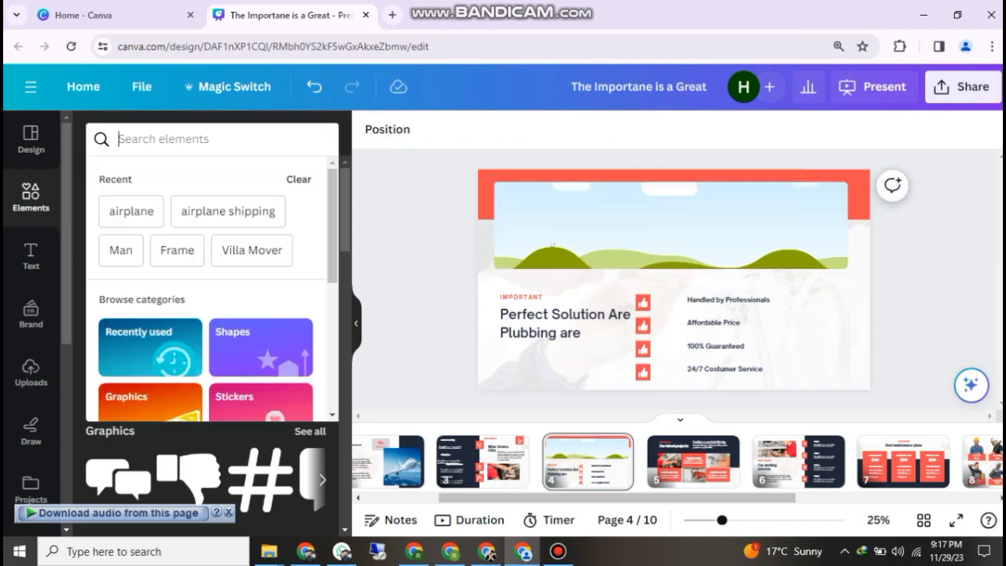
{"action": "type", "text": "Plumbe"}
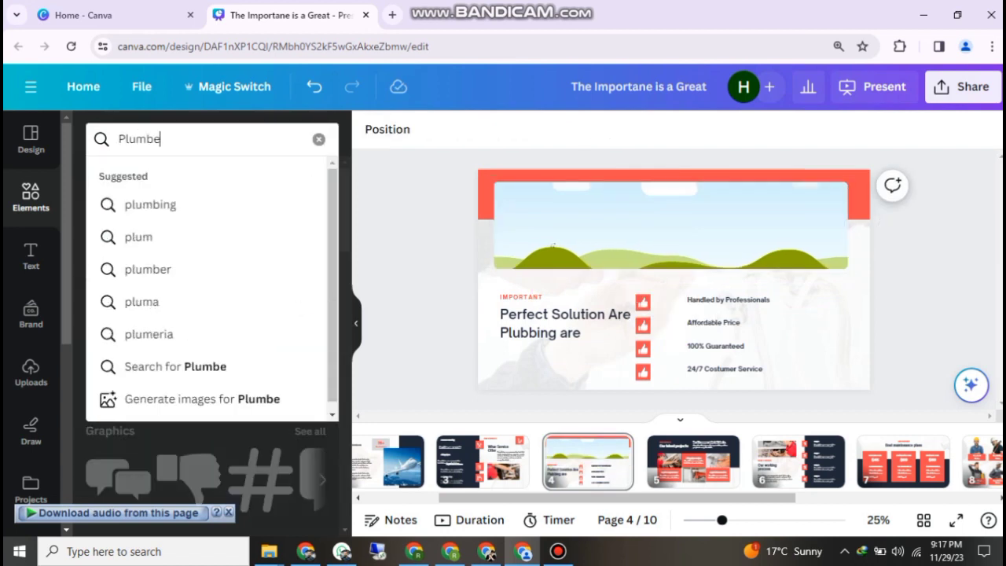
{"action": "type", "text": "r"}
{"action": "key", "text": "Down"}
{"action": "key", "text": "Return"}
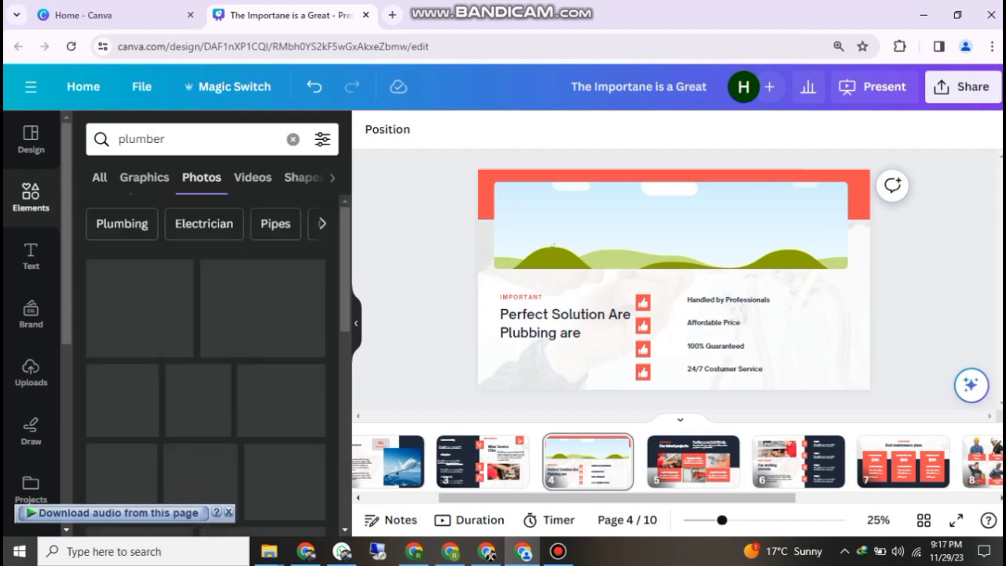
{"action": "left_click", "coordinate": [143, 299]}
{"action": "left_click_drag", "start_coordinate": [629, 275], "coordinate": [629, 240]}
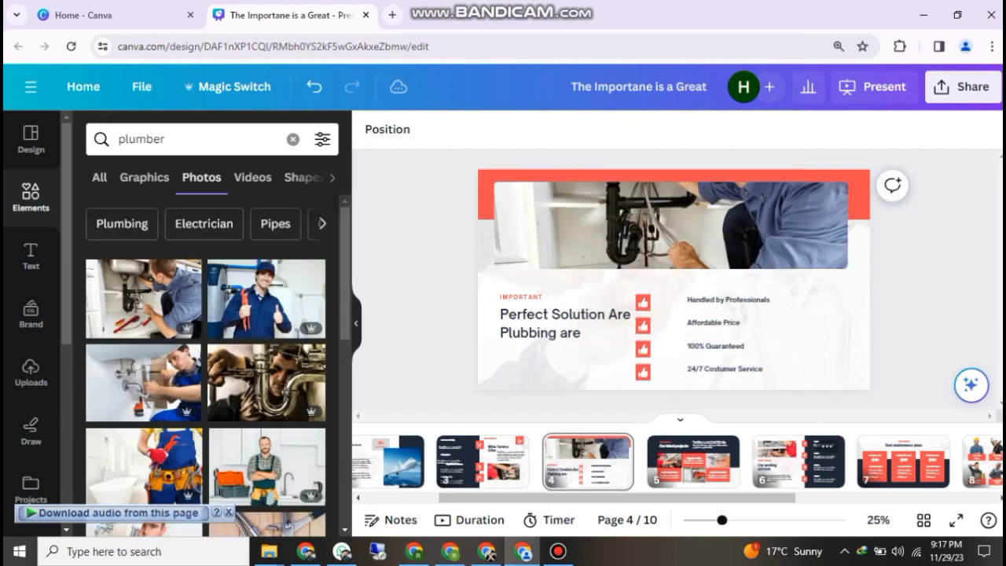
On page 5, move the paragraph right and up, the title left, and the photo-and-card grid right and slightly down.
{"action": "left_click", "coordinate": [694, 460]}
{"action": "left_click", "coordinate": [570, 276]}
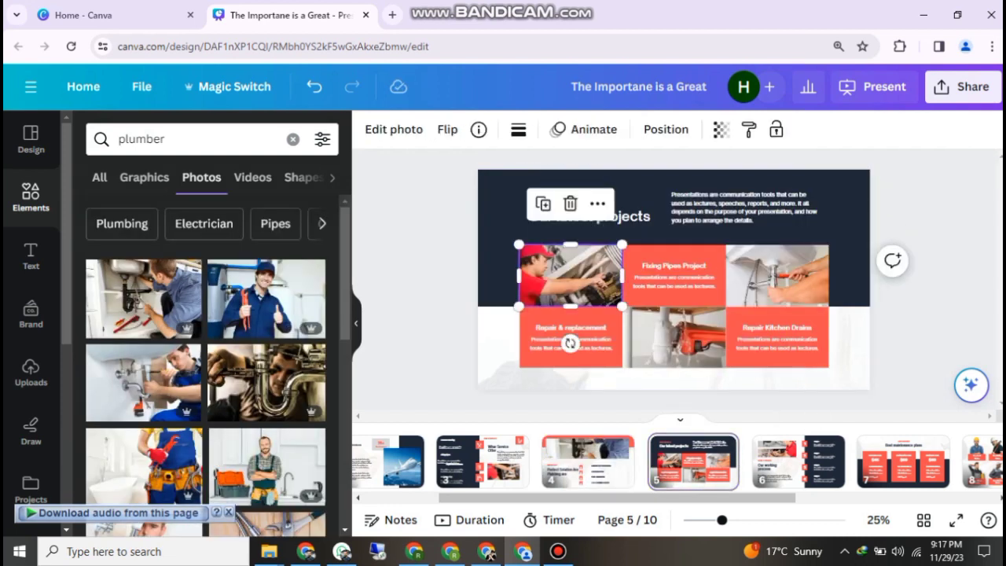
{"action": "double_click", "coordinate": [570, 276]}
{"action": "left_click", "coordinate": [674, 336]}
{"action": "left_click_drag", "start_coordinate": [744, 208], "coordinate": [796, 196]}
{"action": "left_click_drag", "start_coordinate": [589, 216], "coordinate": [546, 211]}
{"action": "left_click_drag", "start_coordinate": [460, 277], "coordinate": [767, 346]}
{"action": "left_click_drag", "start_coordinate": [674, 283], "coordinate": [709, 290]}
{"action": "left_click", "coordinate": [488, 338]}
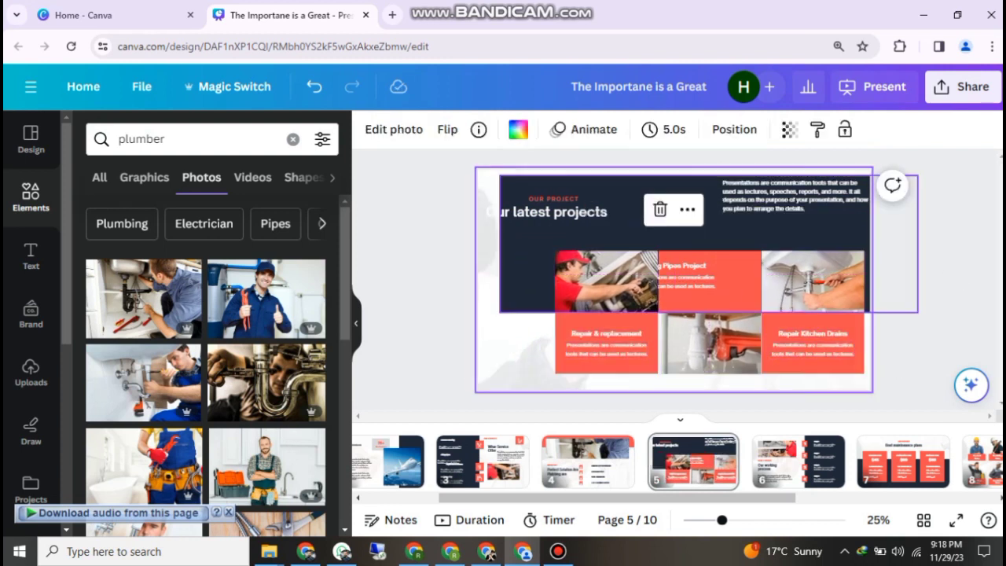
Extend the dark background block on page 5 to cover the page's left and top edges again.
{"action": "left_click", "coordinate": [523, 244]}
{"action": "left_click_drag", "start_coordinate": [500, 244], "coordinate": [455, 244]}
{"action": "left_click_drag", "start_coordinate": [687, 175], "coordinate": [686, 169]}
{"action": "left_click", "coordinate": [515, 346]}
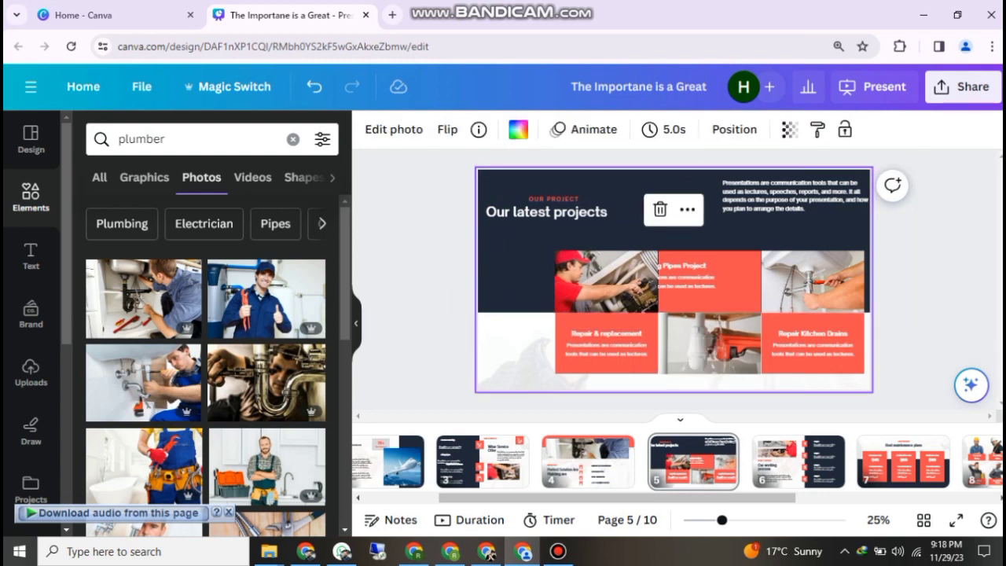
Recolor the dark panel behind the four steps on page 6 light gray.
{"action": "left_click", "coordinate": [799, 462]}
{"action": "left_click", "coordinate": [796, 281]}
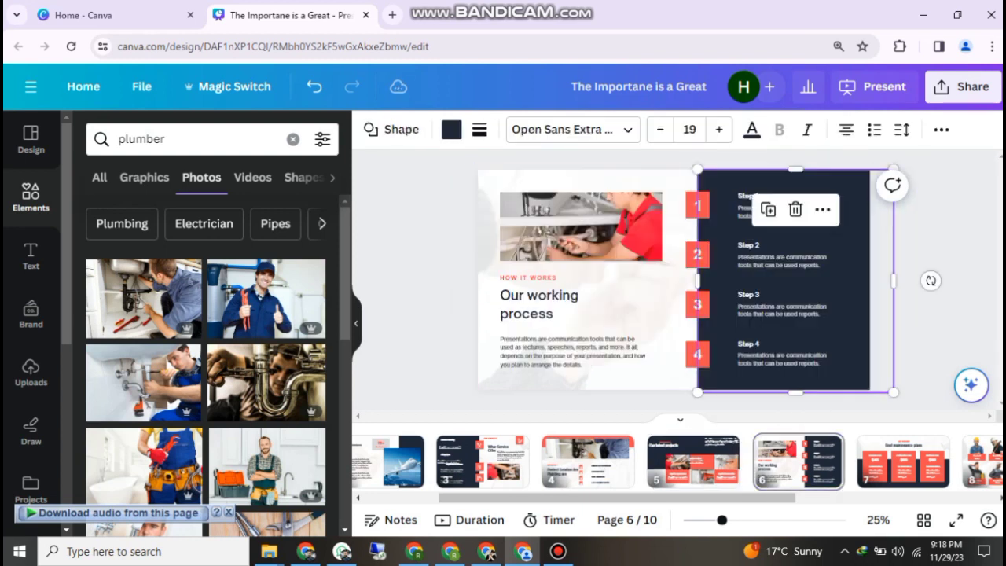
{"action": "left_click", "coordinate": [451, 129]}
{"action": "left_click", "coordinate": [265, 227]}
Move the page 6 photo into the upper-left corner of the page.
{"action": "left_click_drag", "start_coordinate": [581, 226], "coordinate": [559, 205]}
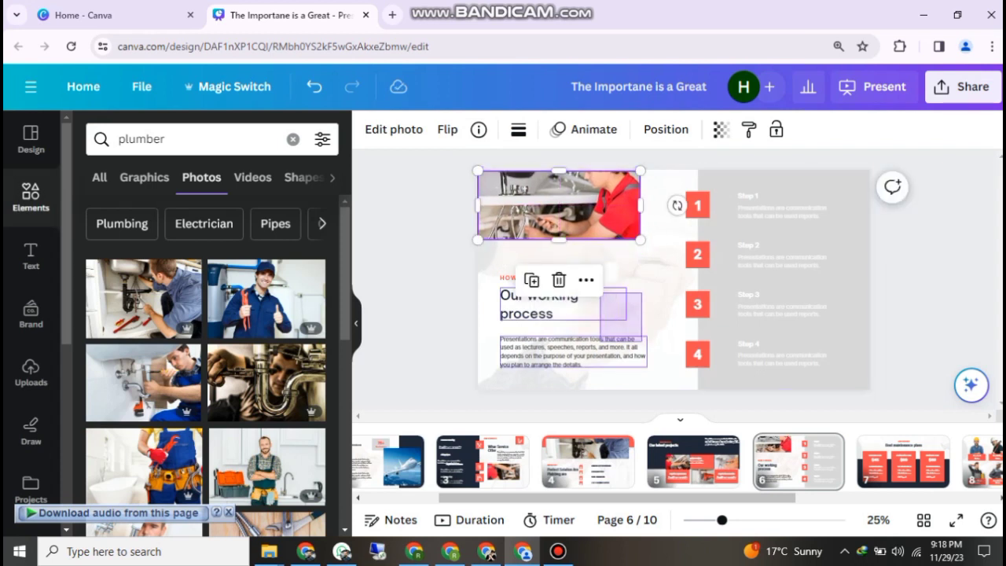
{"action": "left_click", "coordinate": [540, 305]}
{"action": "left_click", "coordinate": [559, 202]}
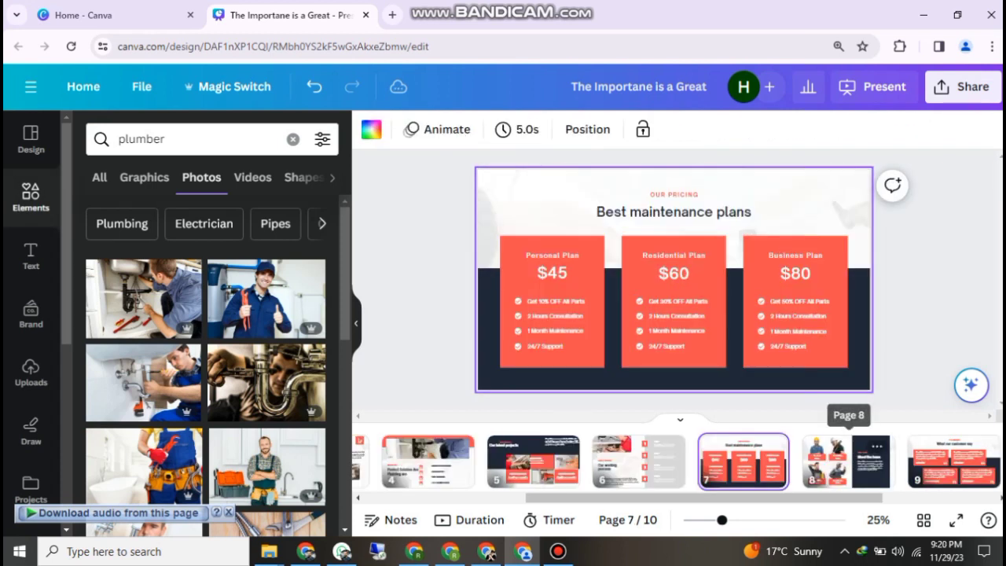
Swap the two upper team photos on page 8, placing the yellow-helmet plumber above the second card and the white-helmet plumber above the first.
{"action": "left_click", "coordinate": [847, 461]}
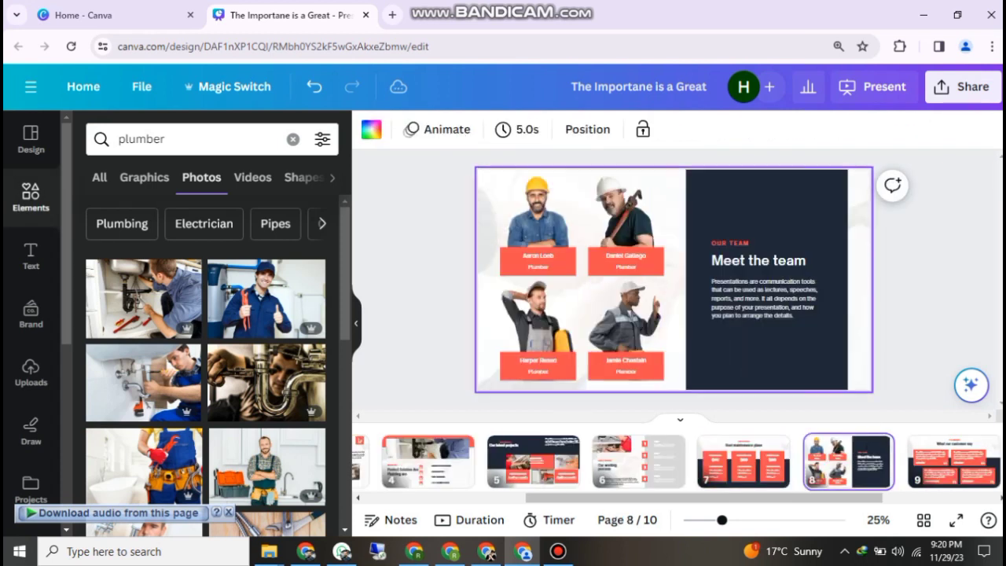
{"action": "left_click", "coordinate": [607, 265]}
{"action": "left_click", "coordinate": [511, 255]}
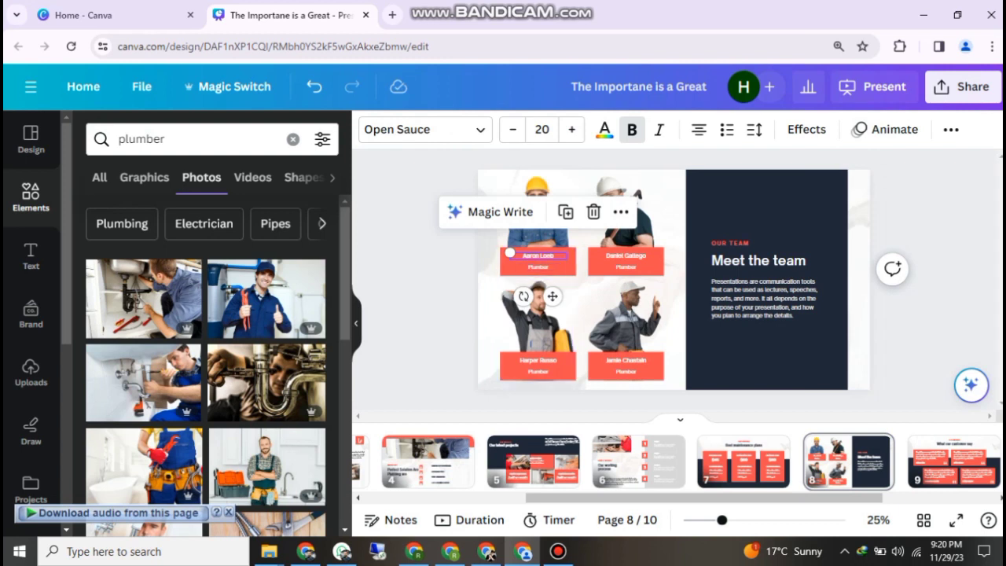
{"action": "left_click", "coordinate": [509, 255]}
{"action": "left_click_drag", "start_coordinate": [627, 221], "coordinate": [589, 321]}
{"action": "left_click_drag", "start_coordinate": [537, 216], "coordinate": [628, 233]}
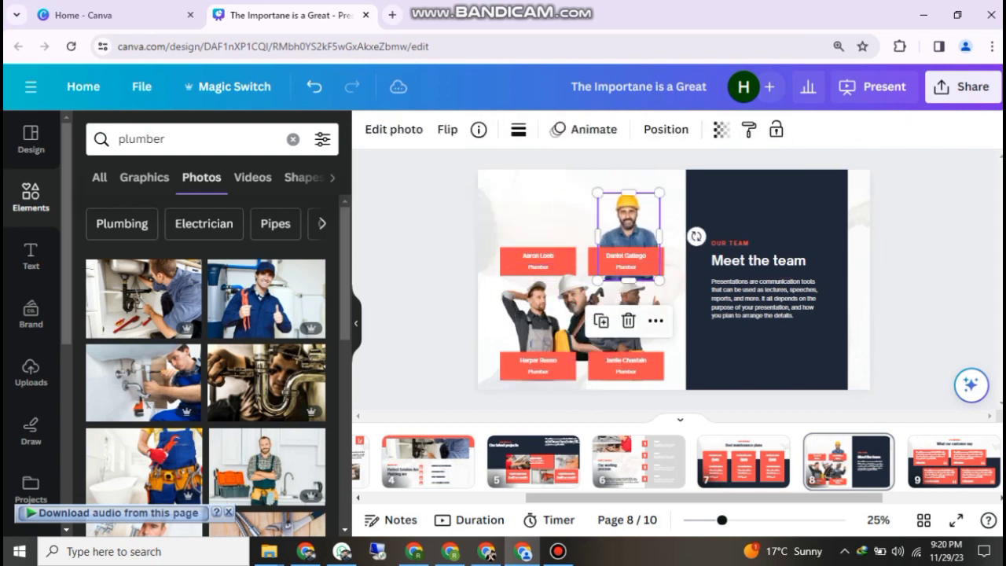
{"action": "left_click_drag", "start_coordinate": [626, 320], "coordinate": [553, 213]}
On page 9, move the first testimonial's customer name below its card and the second testimonial's quote onto the first card.
{"action": "left_click", "coordinate": [954, 460]}
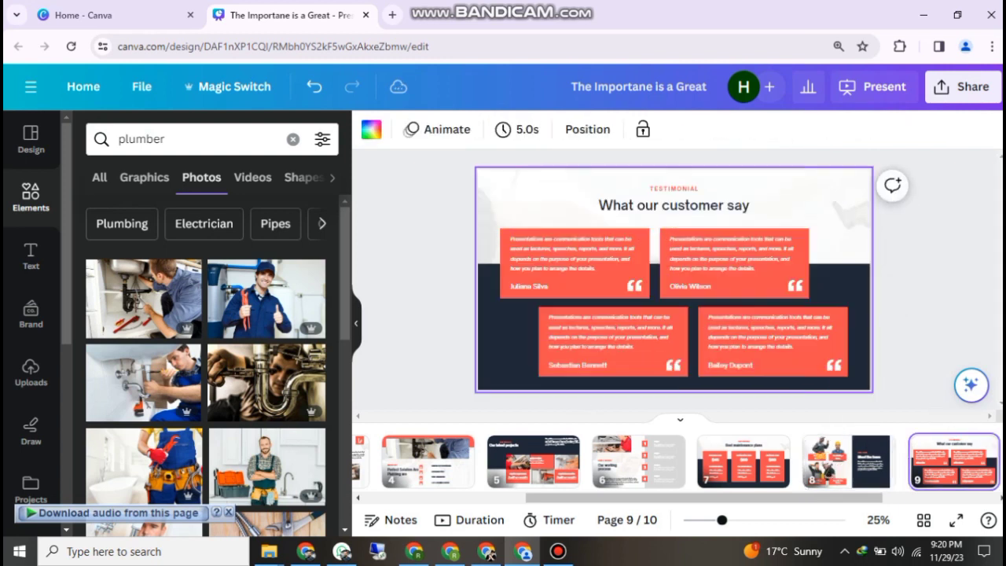
{"action": "left_click", "coordinate": [586, 299]}
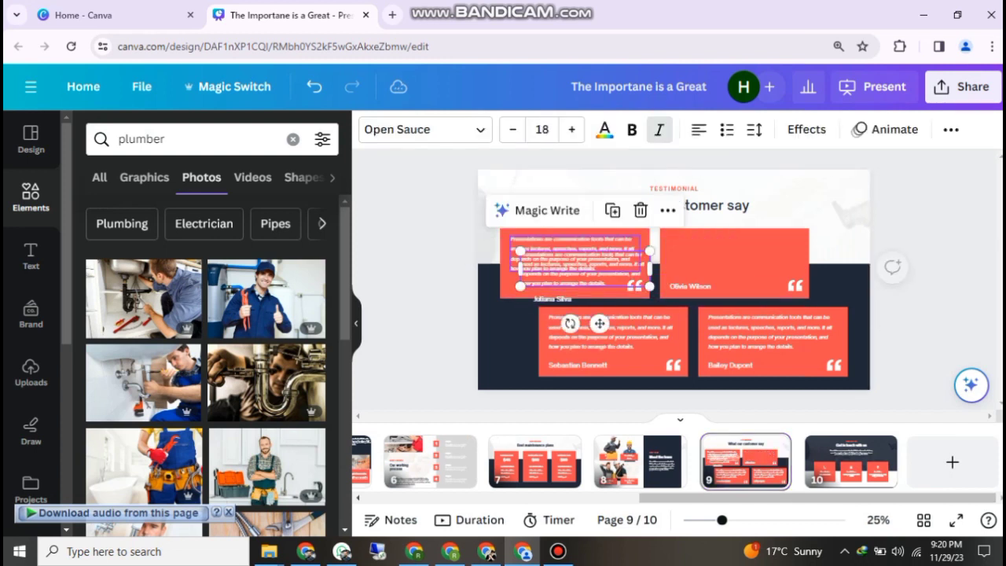
Raise the red card behind the Email Address contact on page 10, keeping it centered horizontally.
{"action": "left_click", "coordinate": [851, 462]}
{"action": "left_click", "coordinate": [673, 346]}
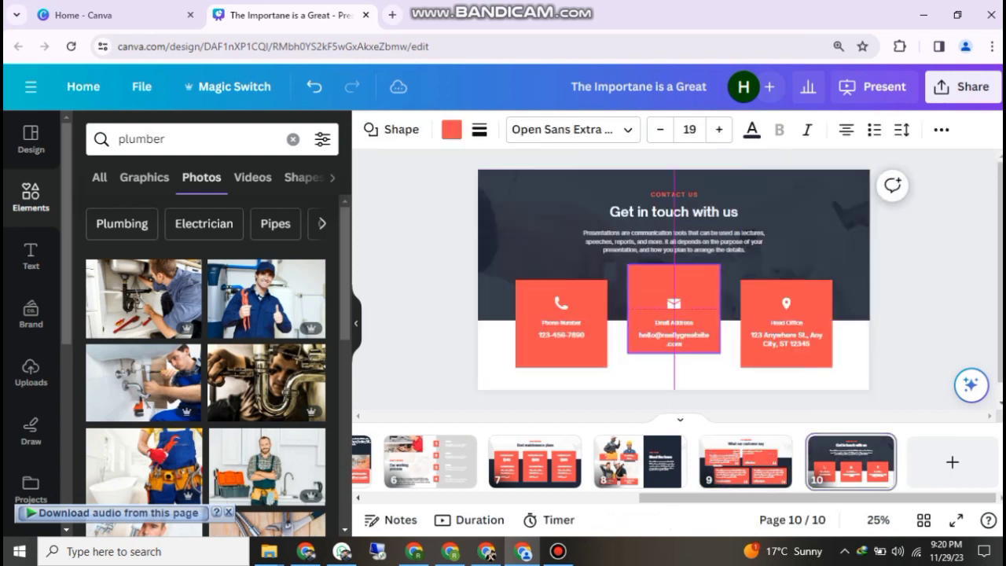